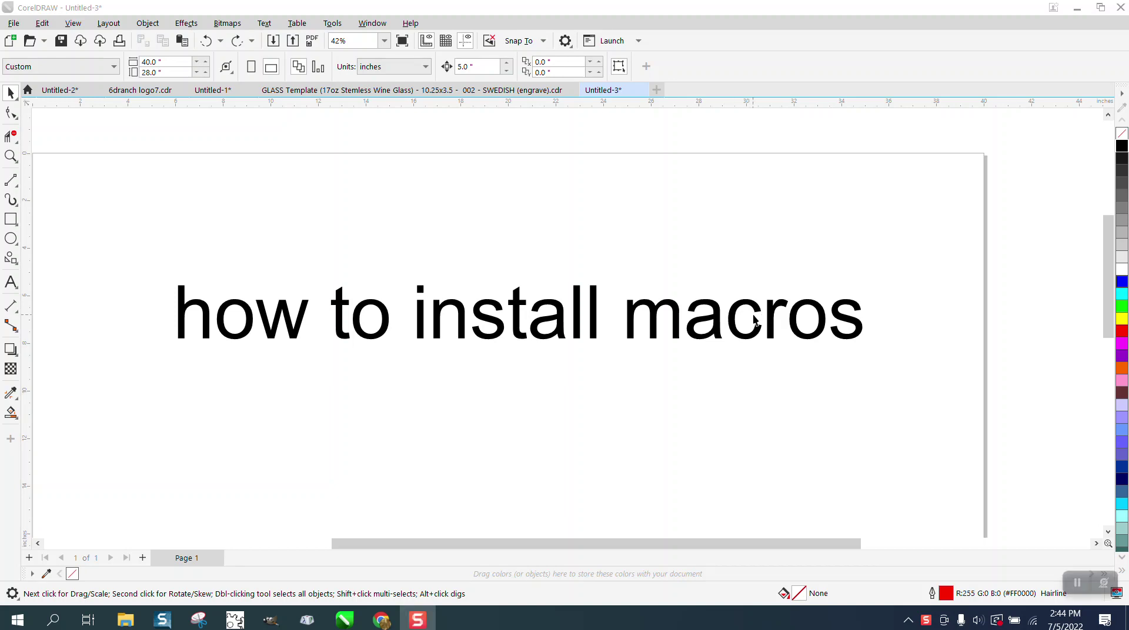
Step: Color the 'how to install macros' text blue and nudge it slightly higher on the page
click(769, 319)
click(1122, 282)
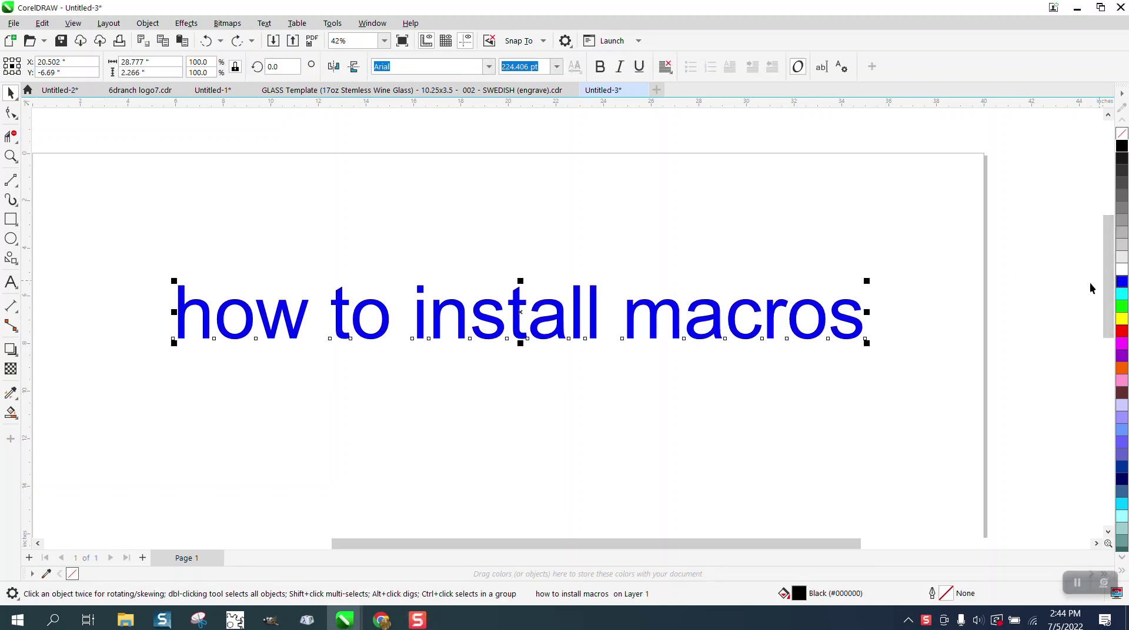
click(455, 269)
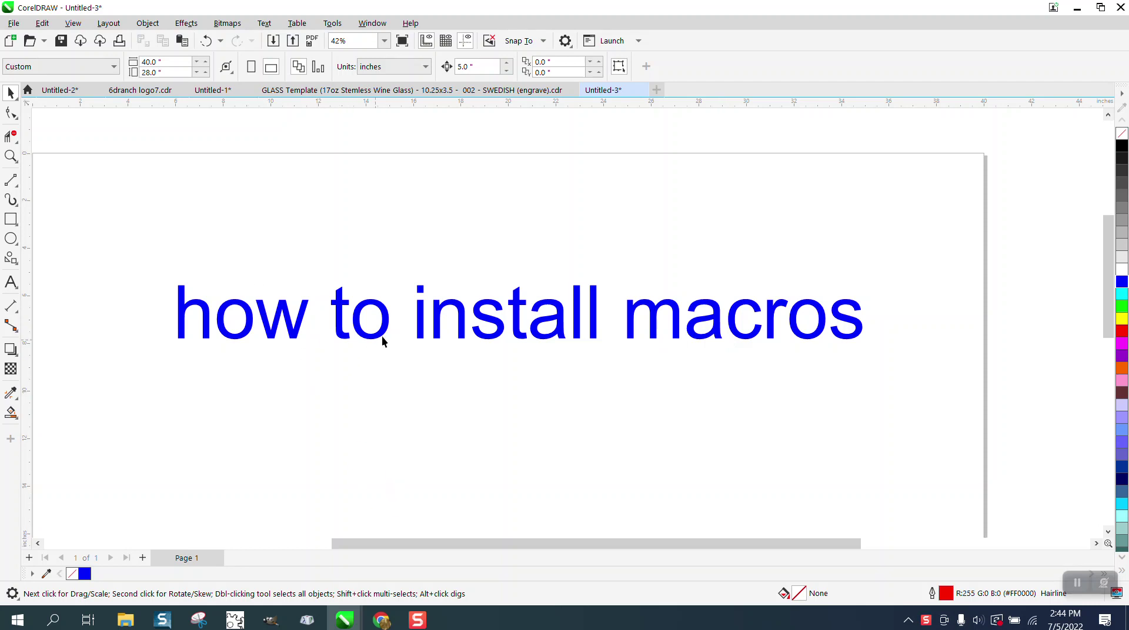
mouse_move(384, 333)
mouse_down()
mouse_move(386, 297)
mouse_move(386, 320)
mouse_up()
Step: In Chrome, open the Macro Undo Marker video from the YouTube channel in a new tab
click(382, 619)
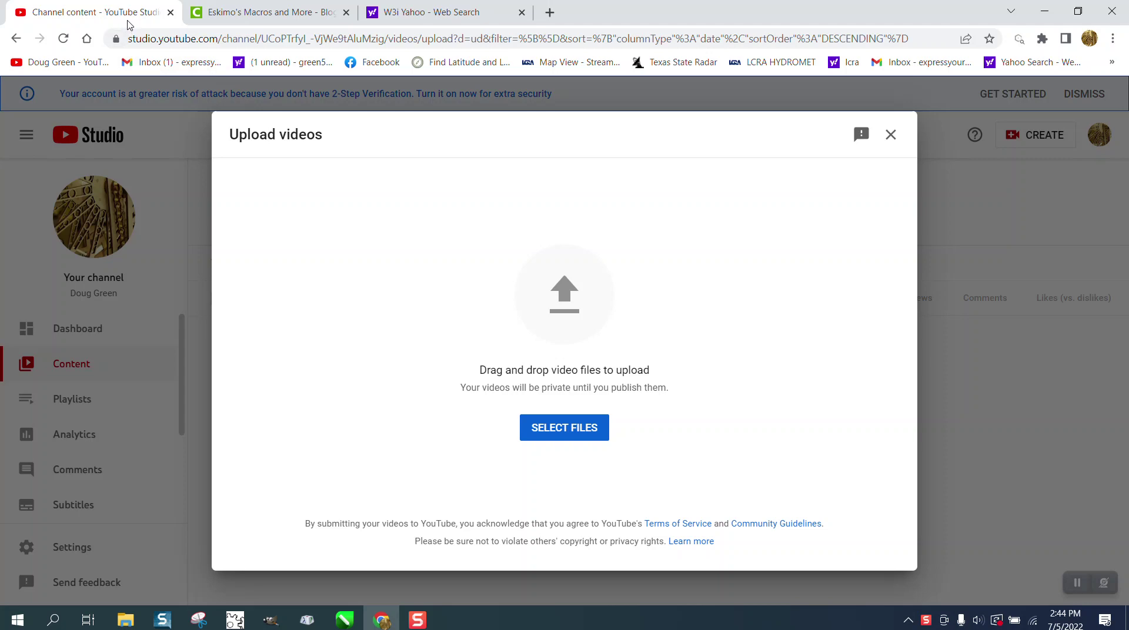
click(550, 12)
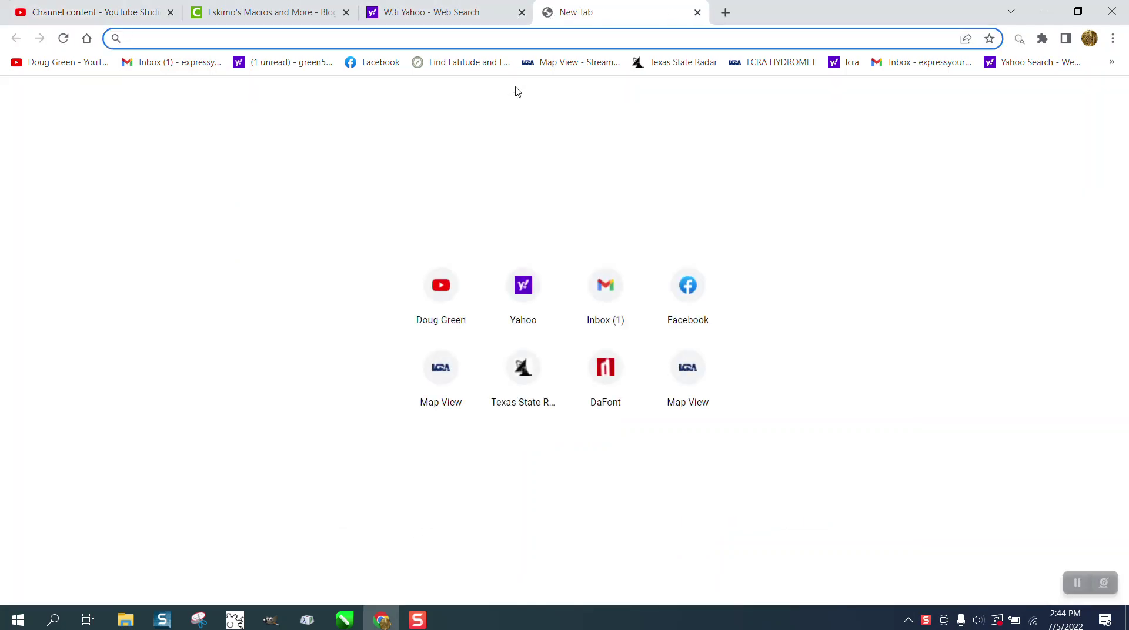
click(442, 284)
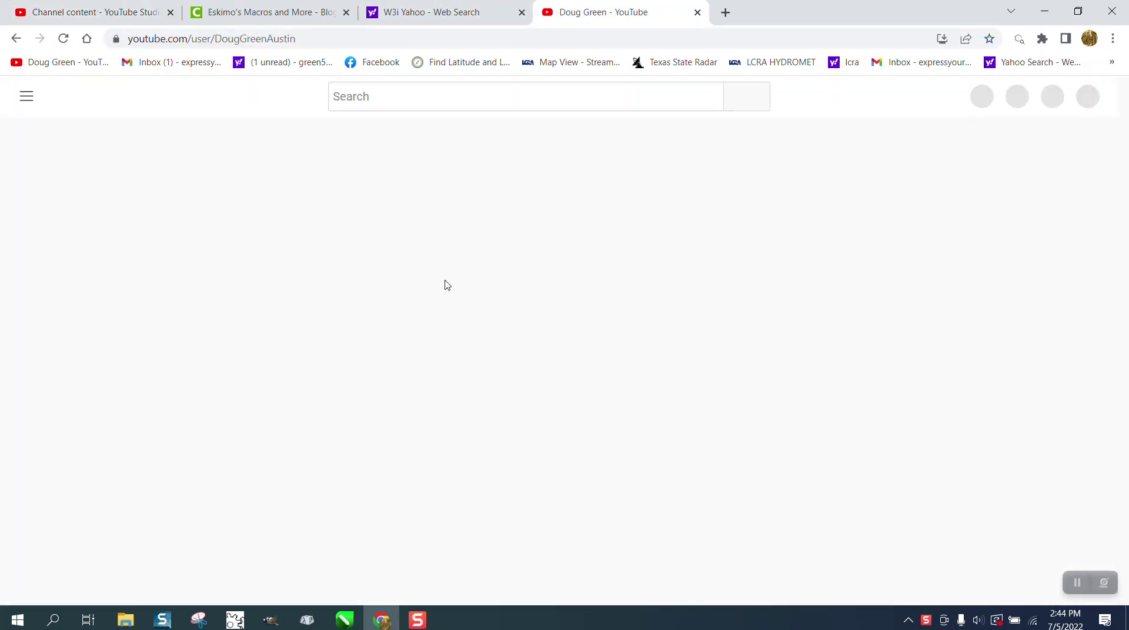
click(605, 383)
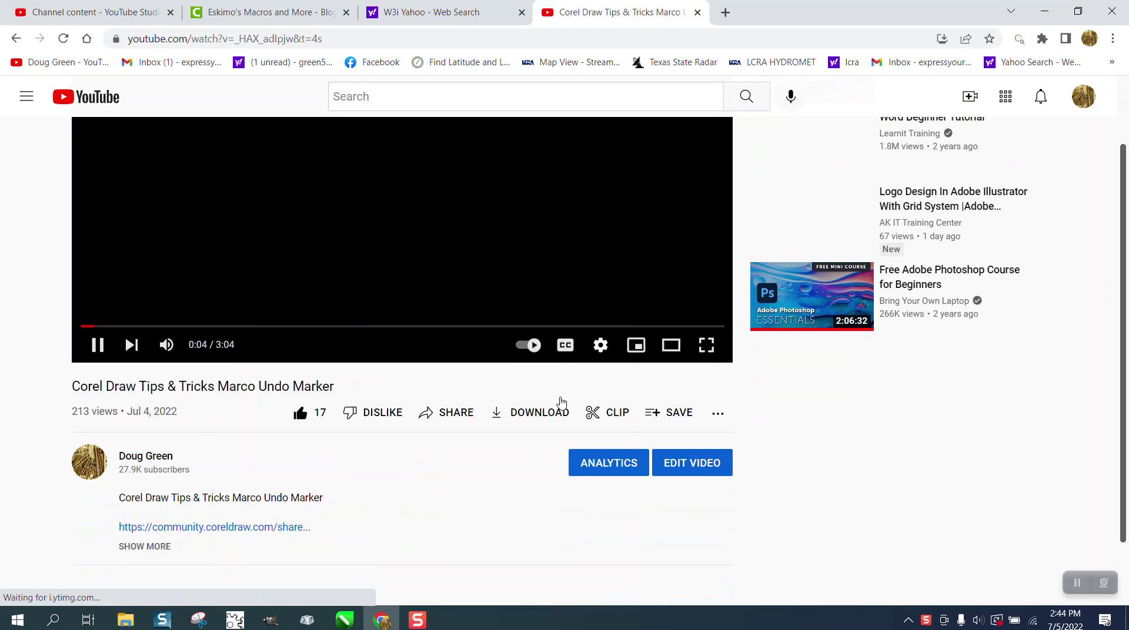
Step: Follow the description's CorelDRAW community link and close the YouTube video tab
scroll(289, 468, down, 1)
click(290, 450)
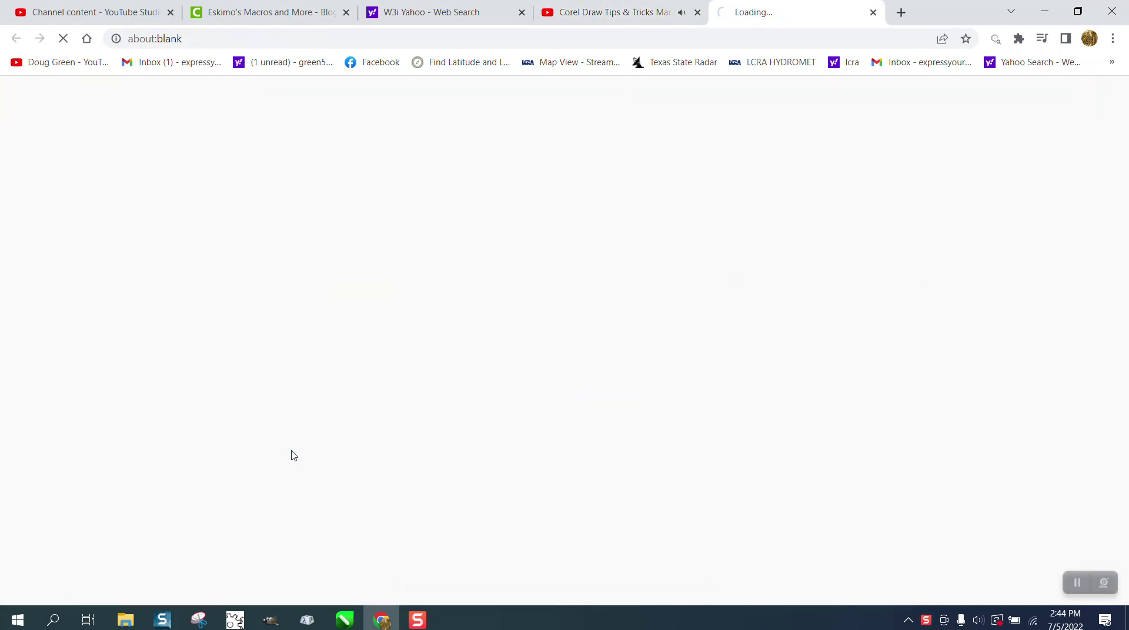
click(623, 13)
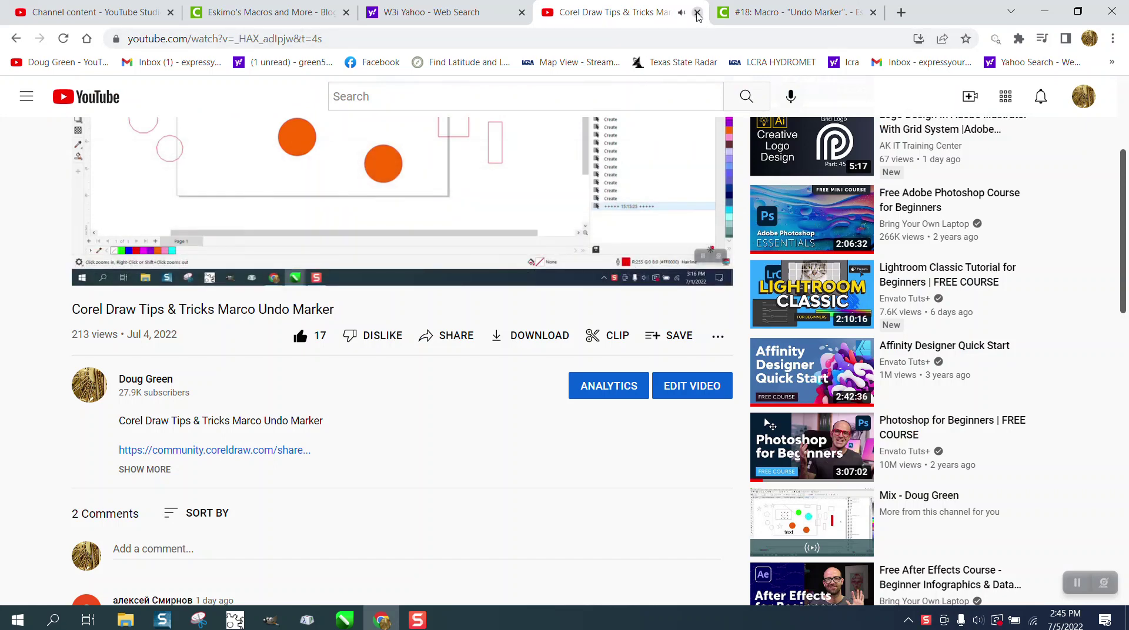
click(697, 13)
scroll(420, 378, down, 4)
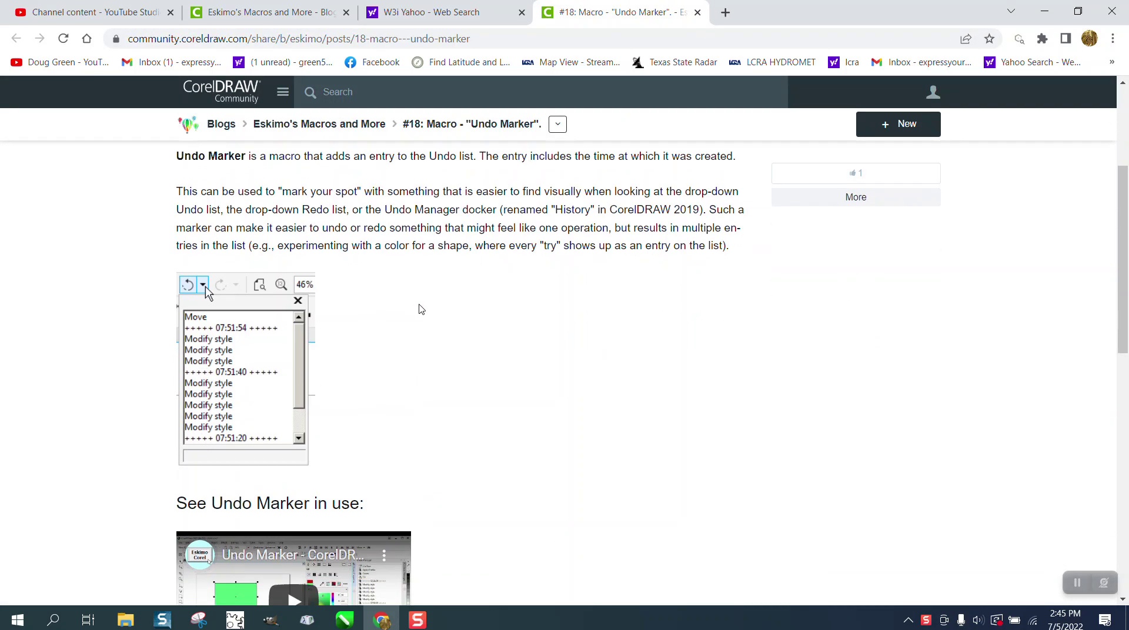
scroll(421, 309, up, 3)
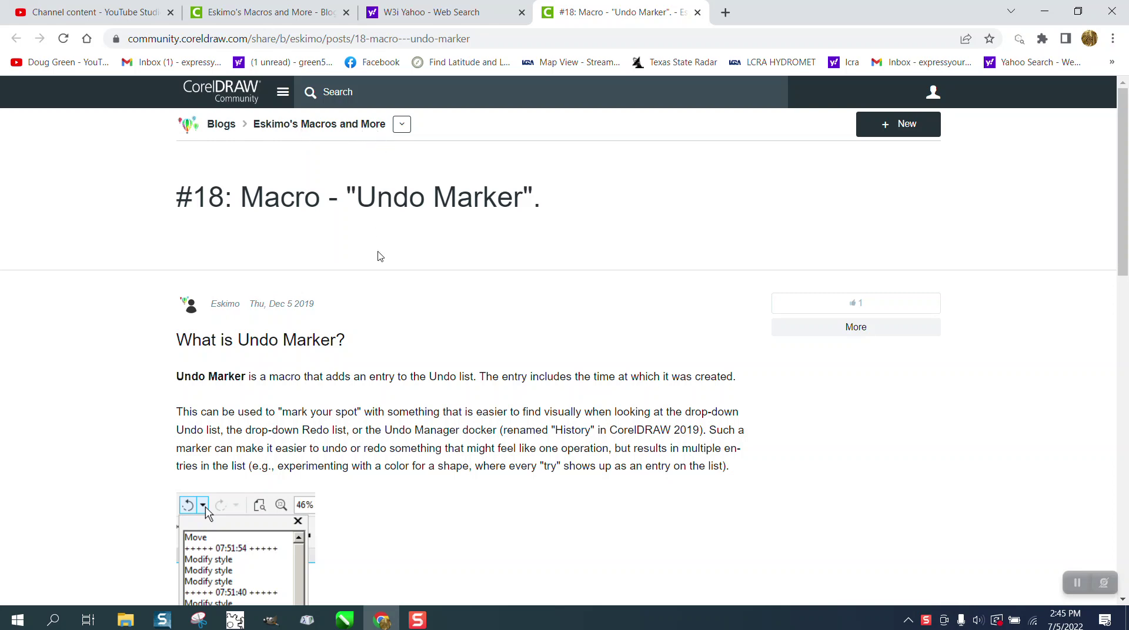
scroll(379, 265, down, 10)
Step: Download JQ_Undo_Marker.zip from Google Drive and select its GMS macro in 7-Zip
click(324, 256)
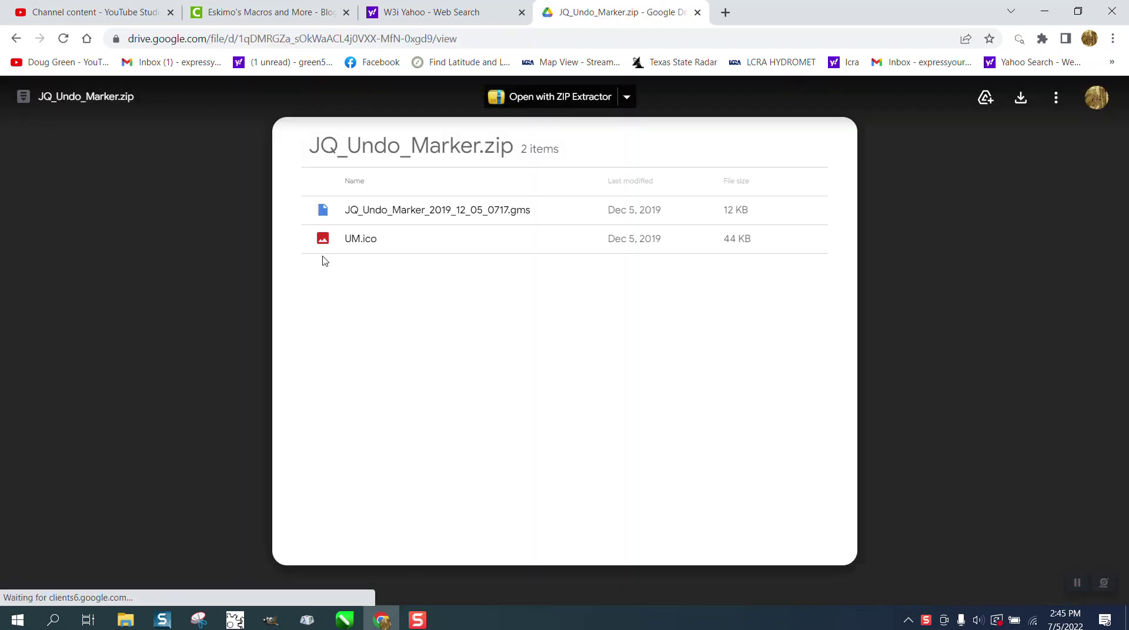
click(1020, 97)
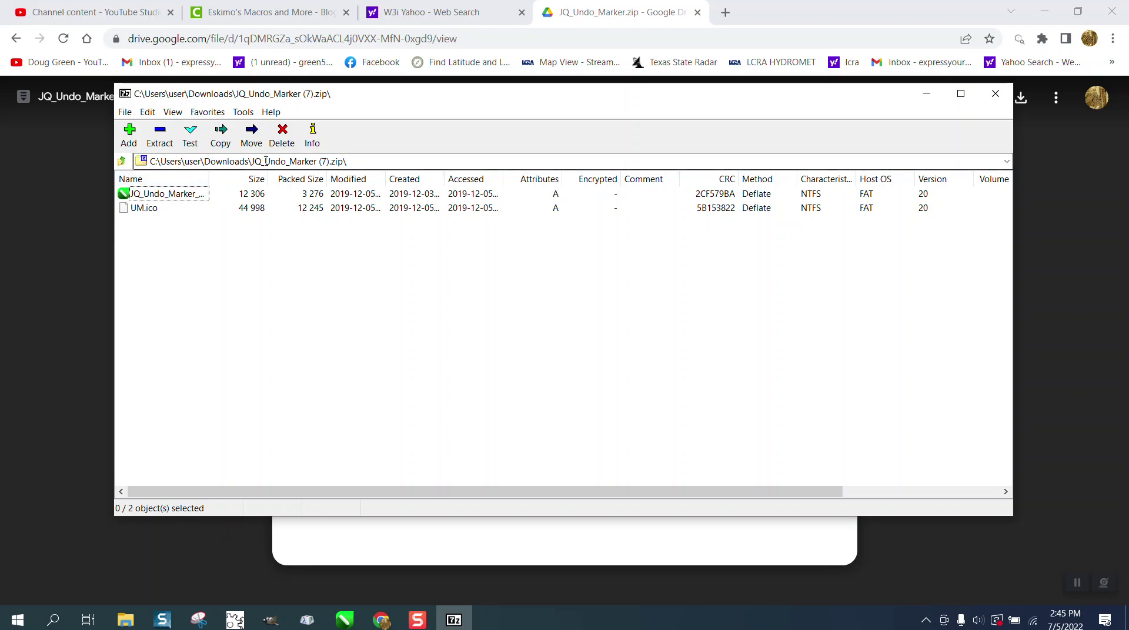
click(200, 195)
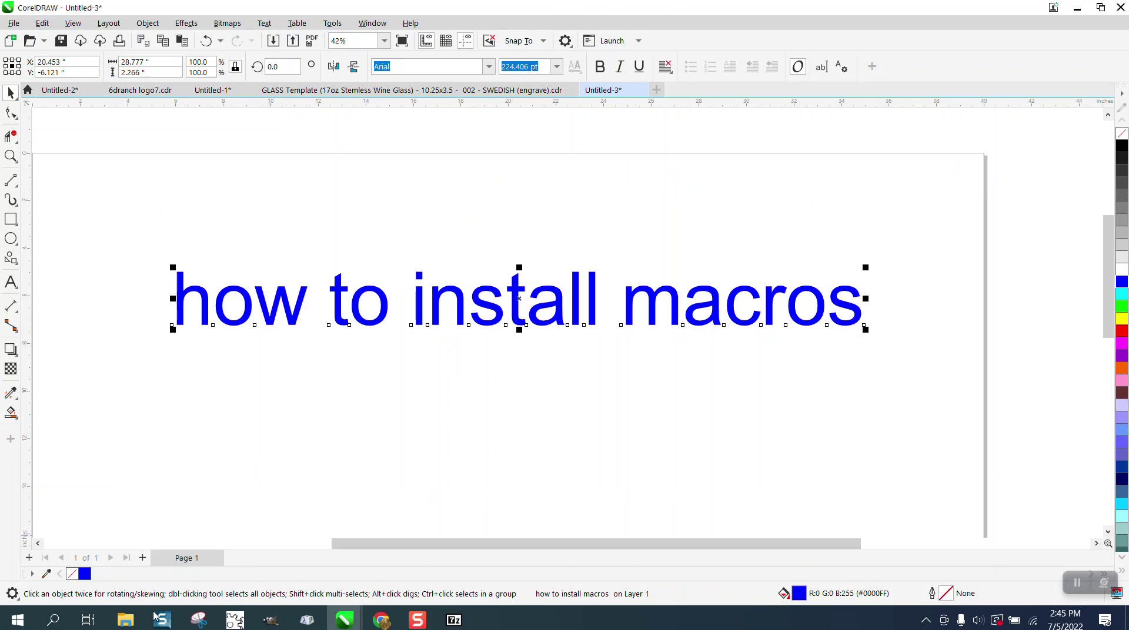
Step: Browse File Explorer to C:\Users\user\Downloads and open the JQ_Undo_Marker zip folder
click(125, 620)
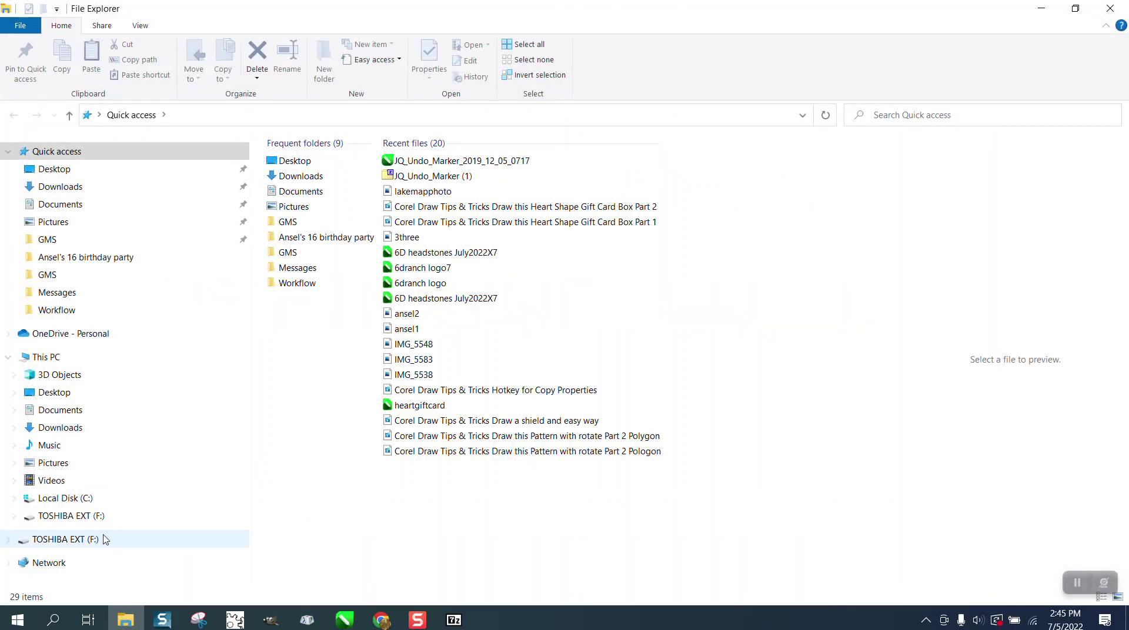
click(14, 498)
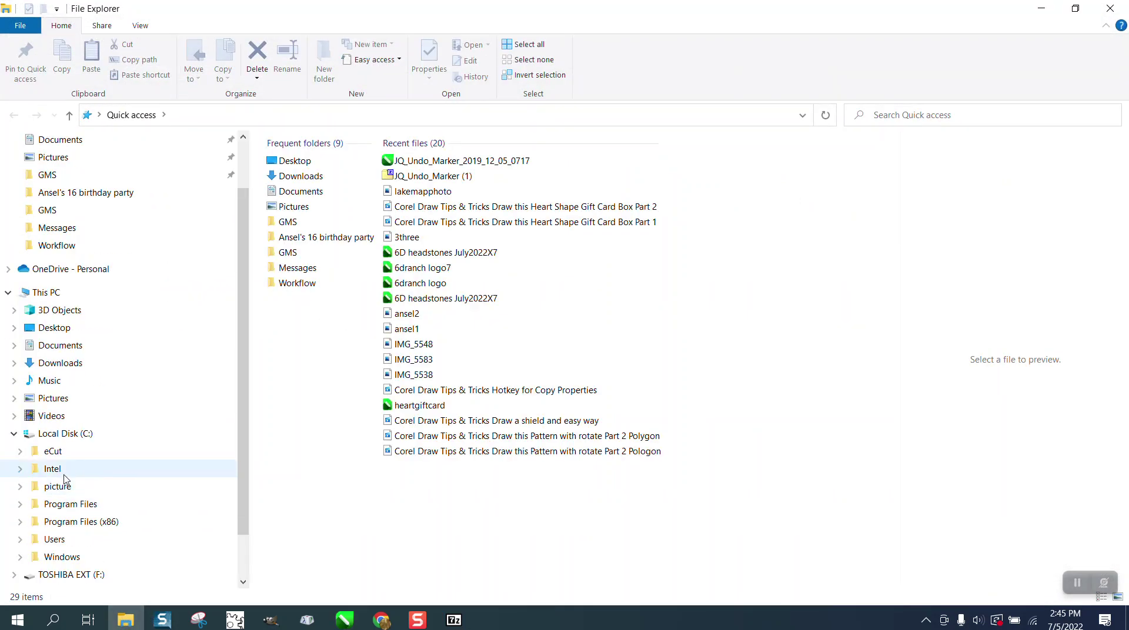
click(25, 541)
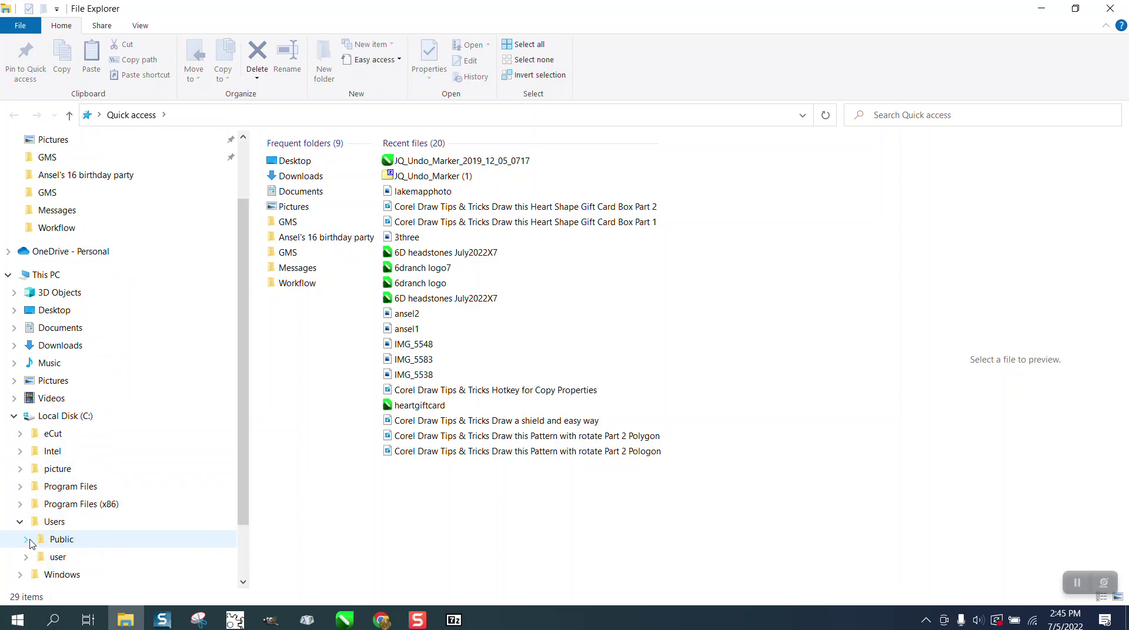
click(26, 558)
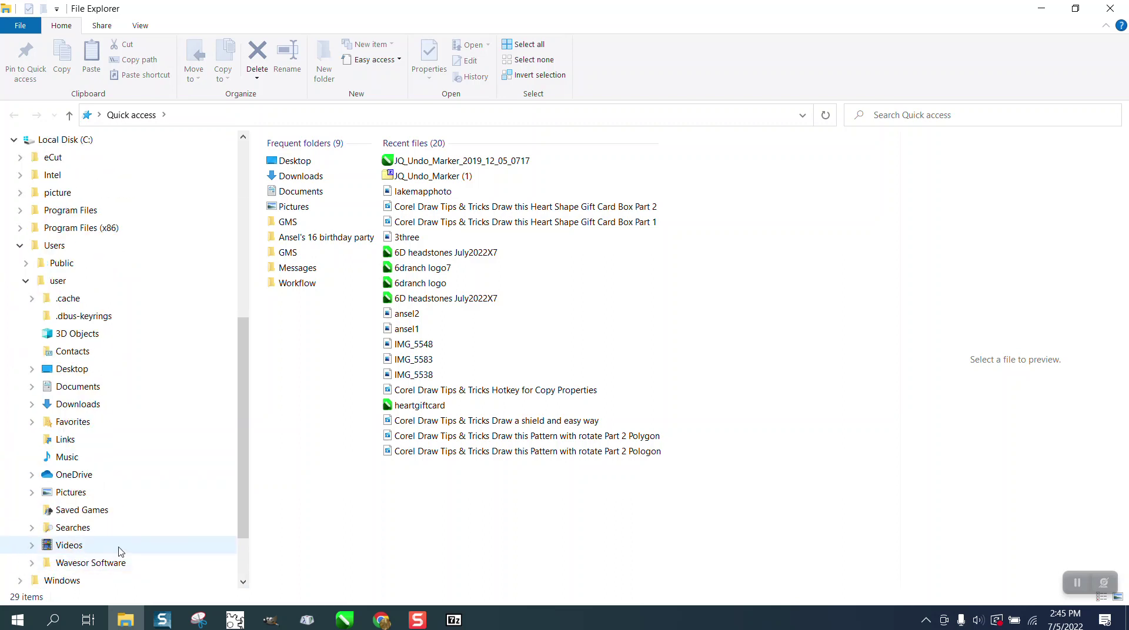
click(32, 405)
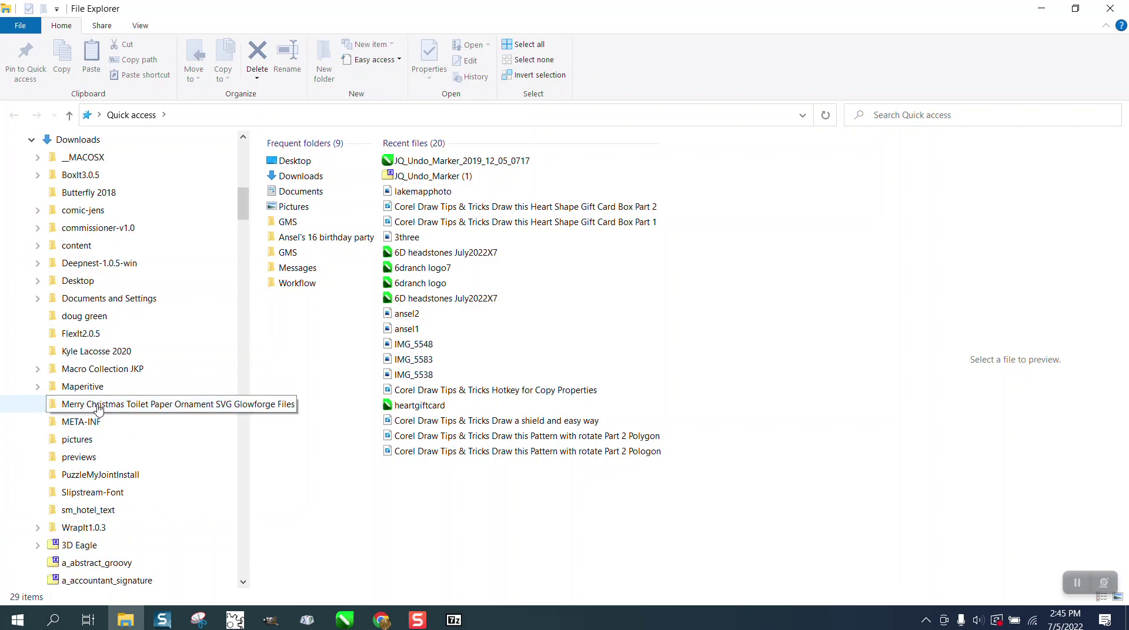
scroll(167, 416, down, 8)
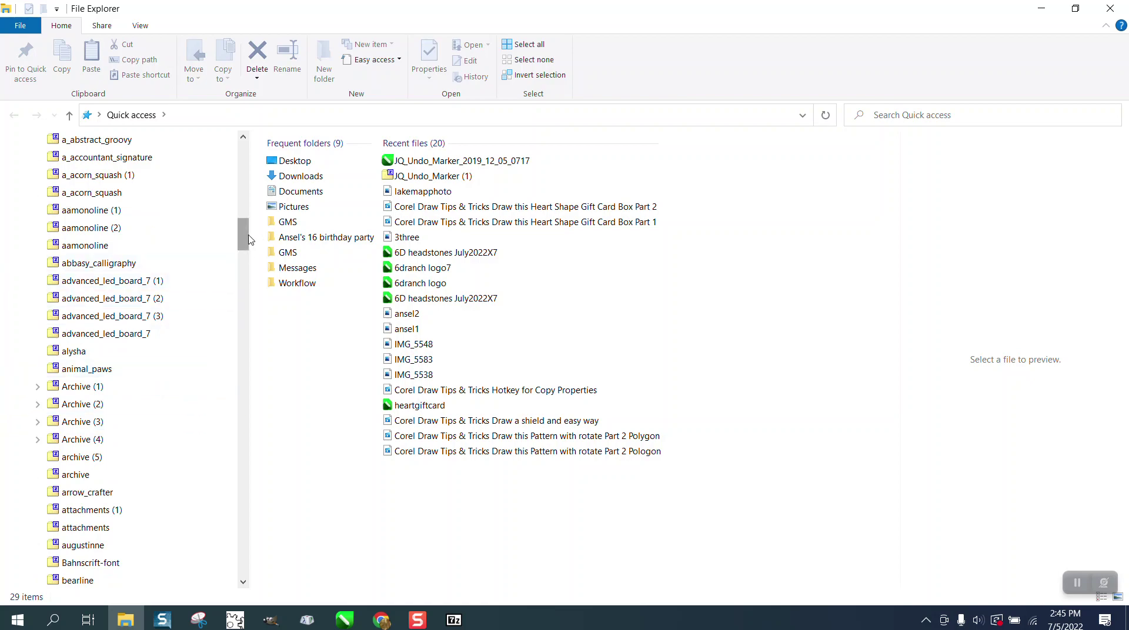
drag(246, 242, 244, 439)
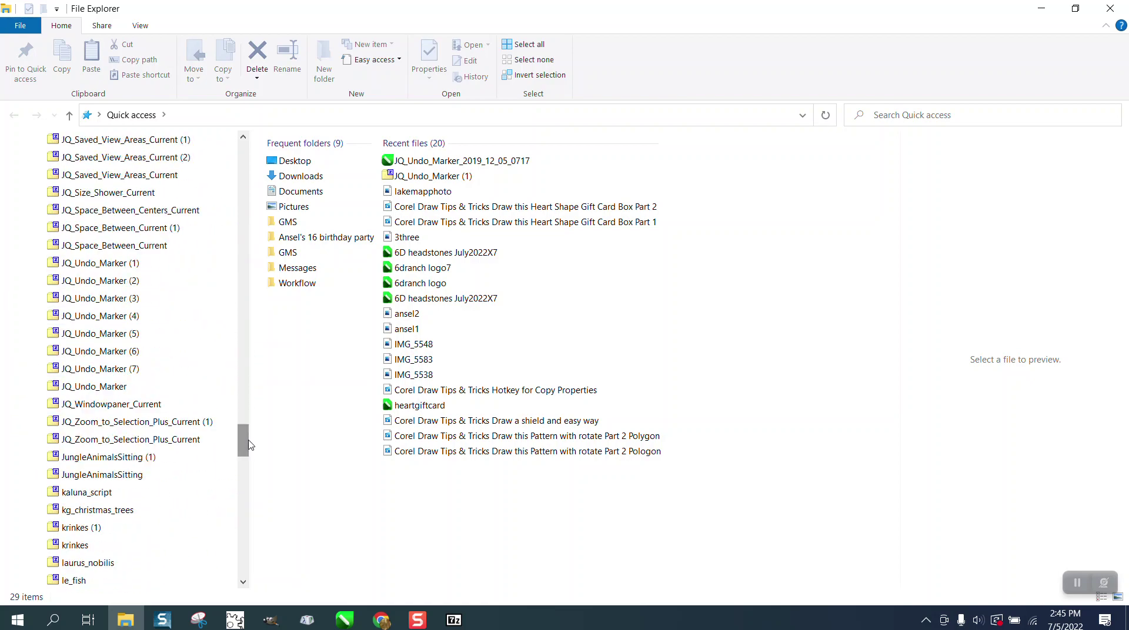
click(118, 386)
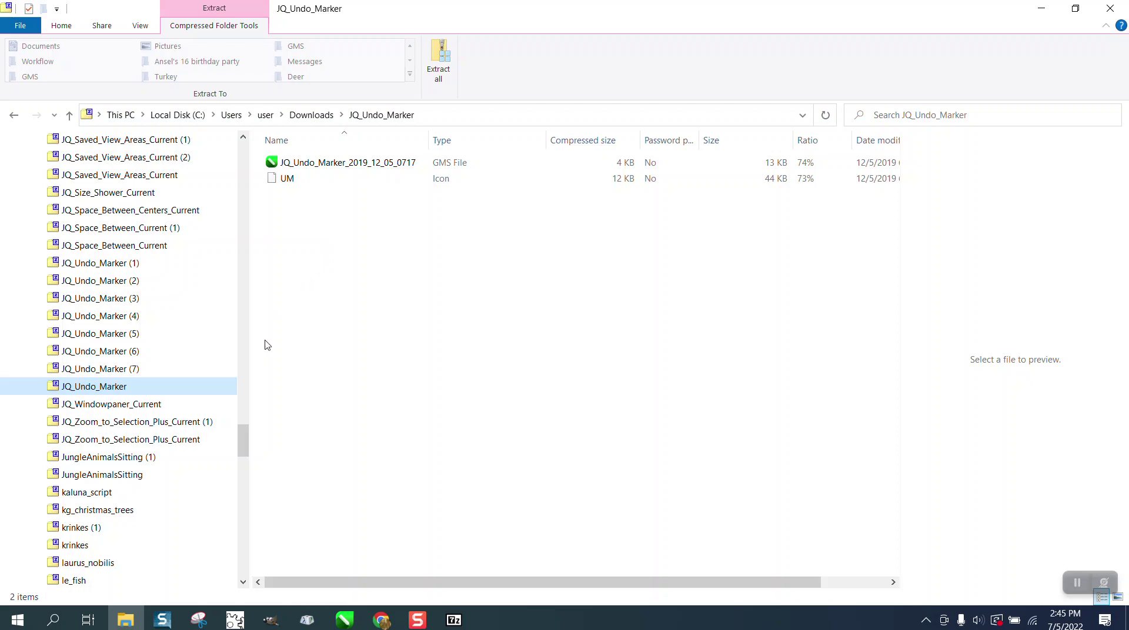
Step: Collapse Downloads and Windows in the folder tree, then expand Program Files
drag(244, 440, 246, 197)
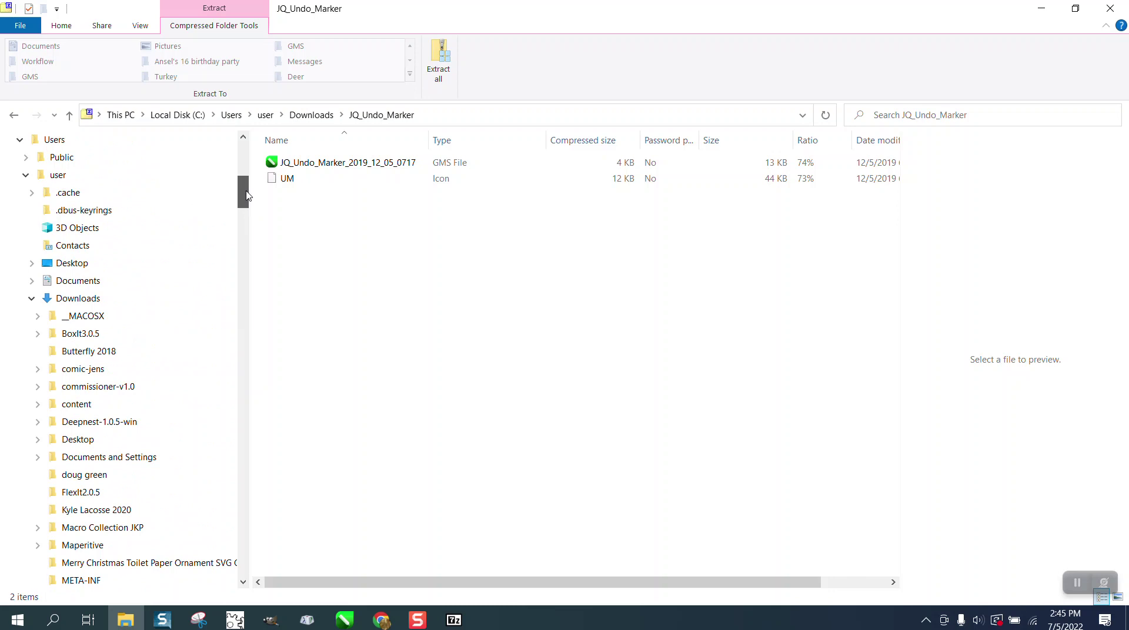
click(32, 299)
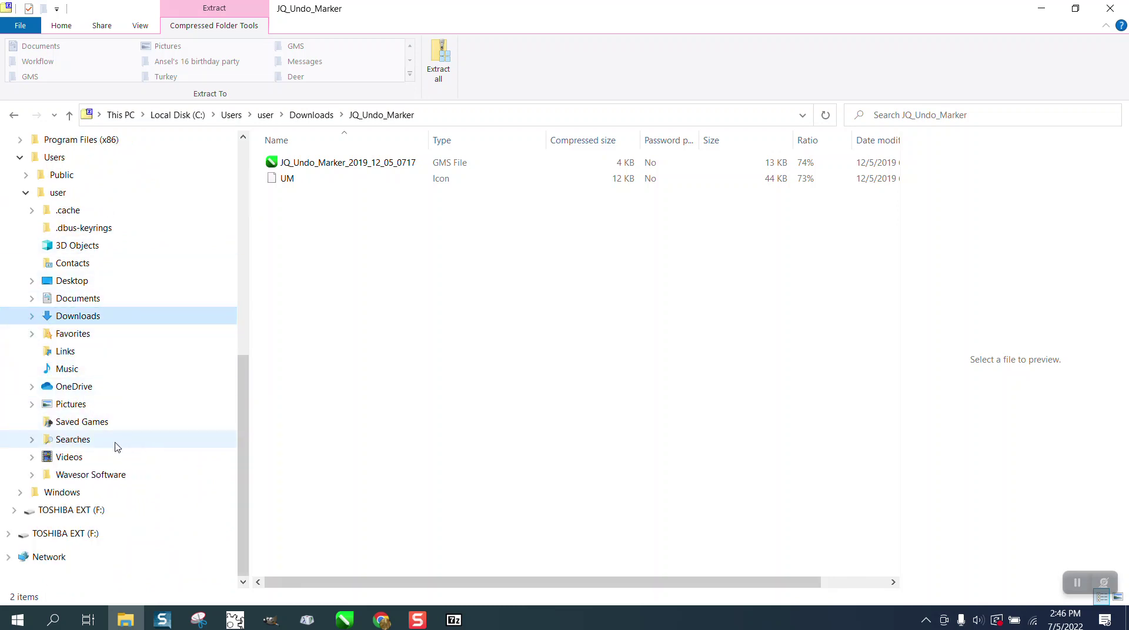
click(20, 492)
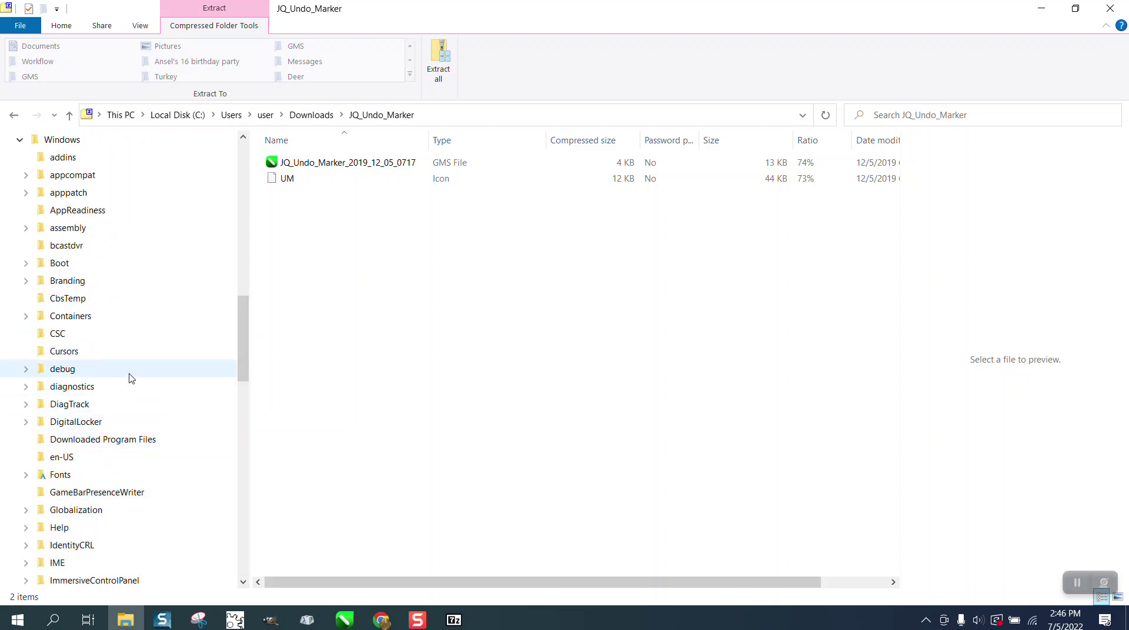
drag(243, 330, 241, 304)
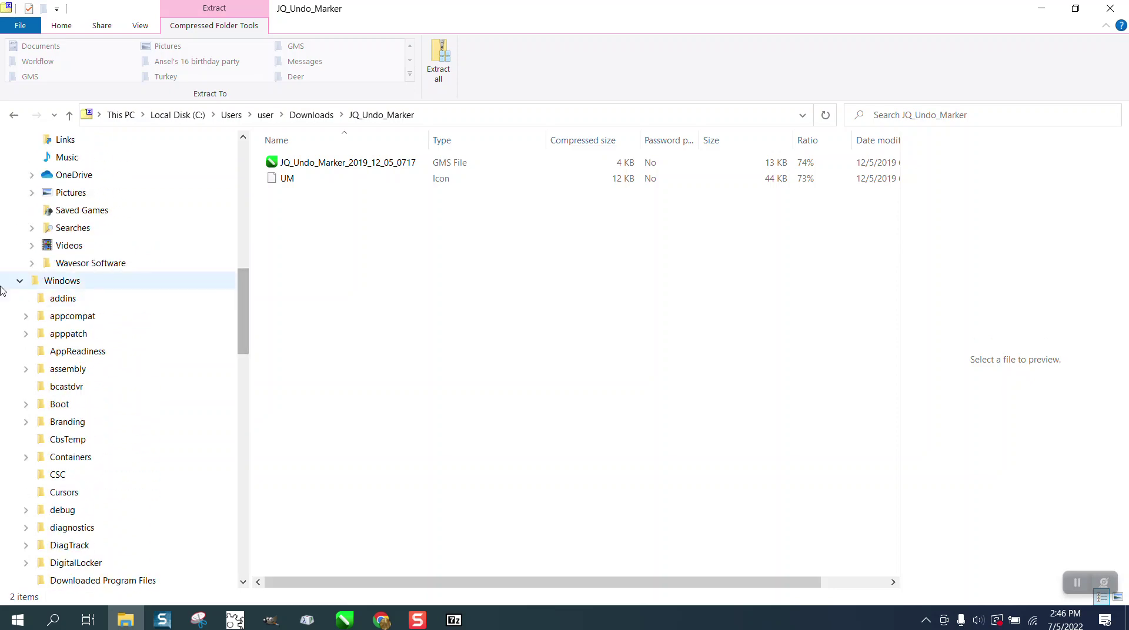
click(19, 281)
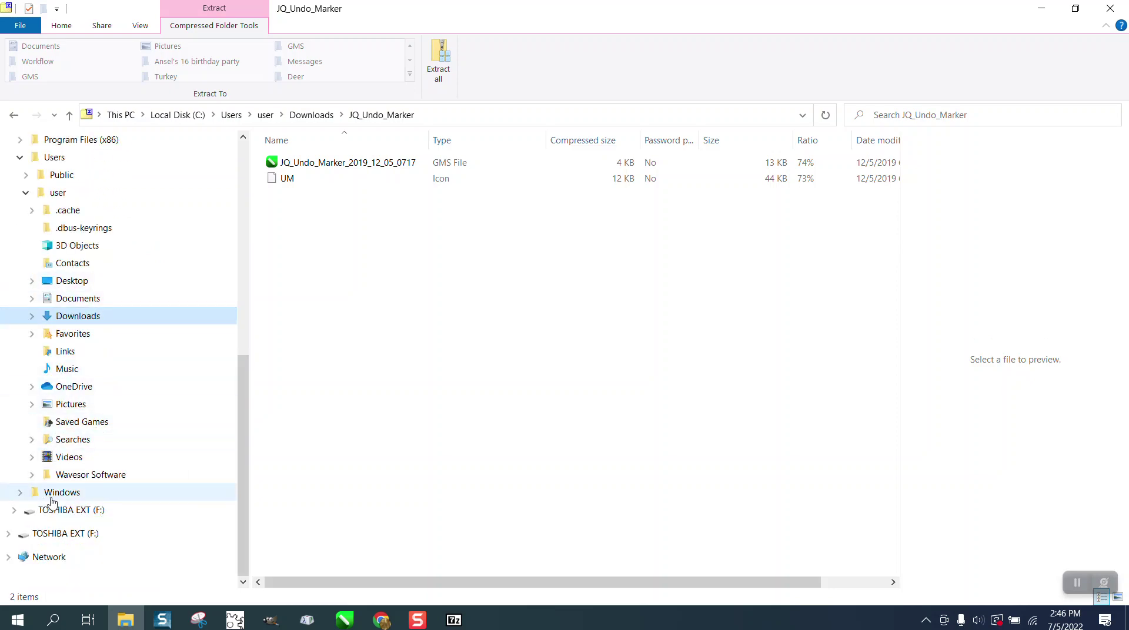
drag(244, 436, 247, 370)
click(20, 264)
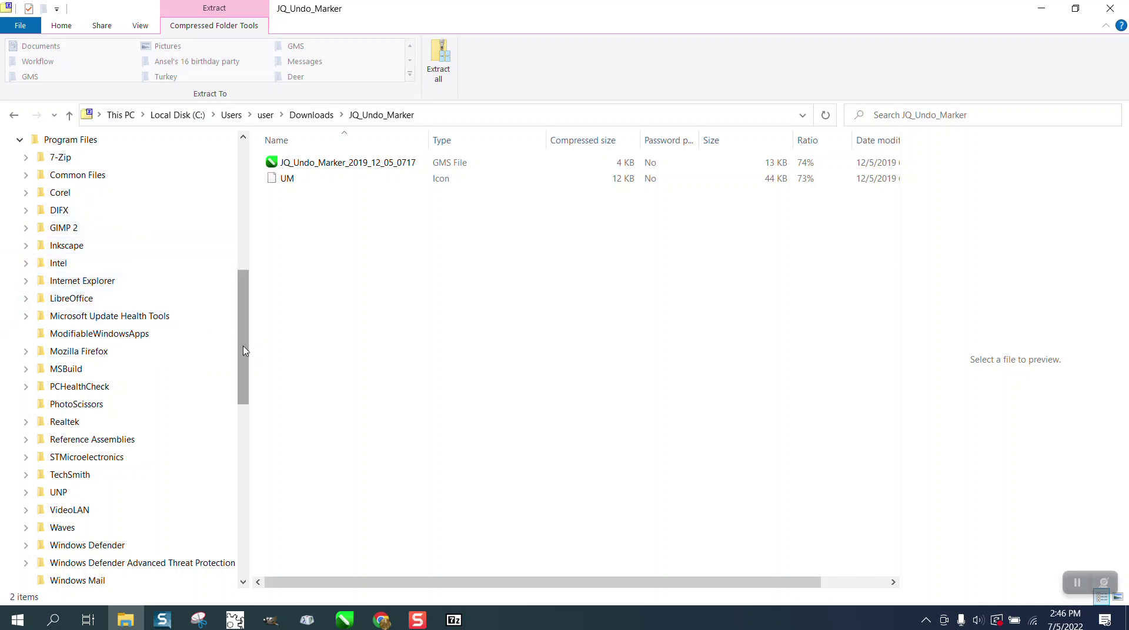
Step: Expand Corel > CorelDRAW Graphics Suite 2022 > Draw and drag the JQ_Undo_Marker GMS file into GMS
drag(245, 351, 245, 335)
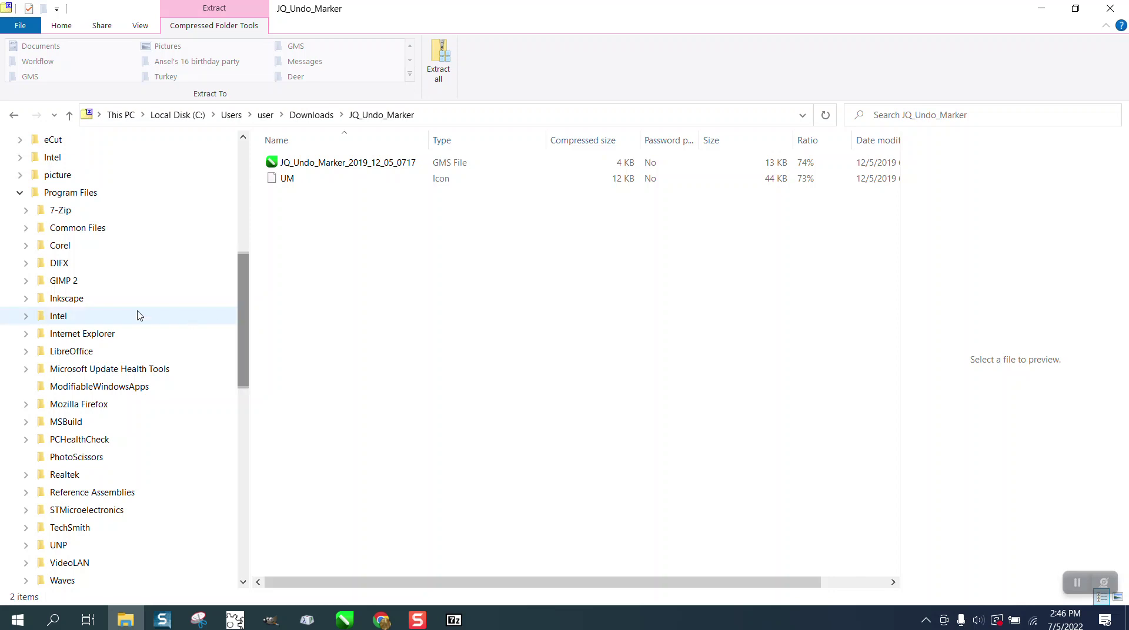
click(25, 246)
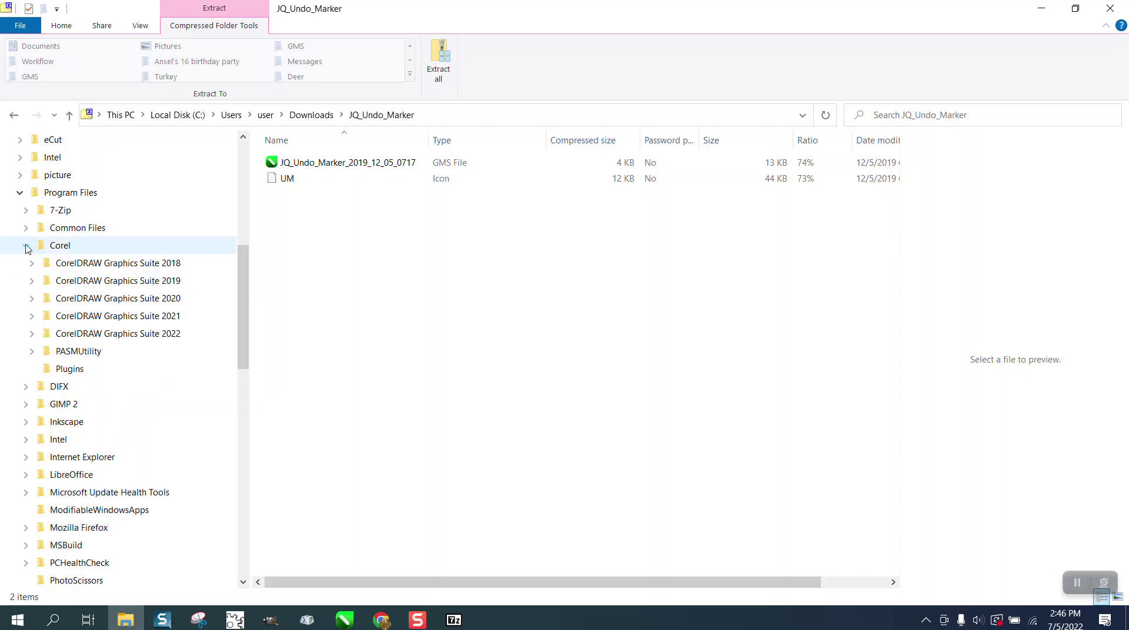
click(32, 334)
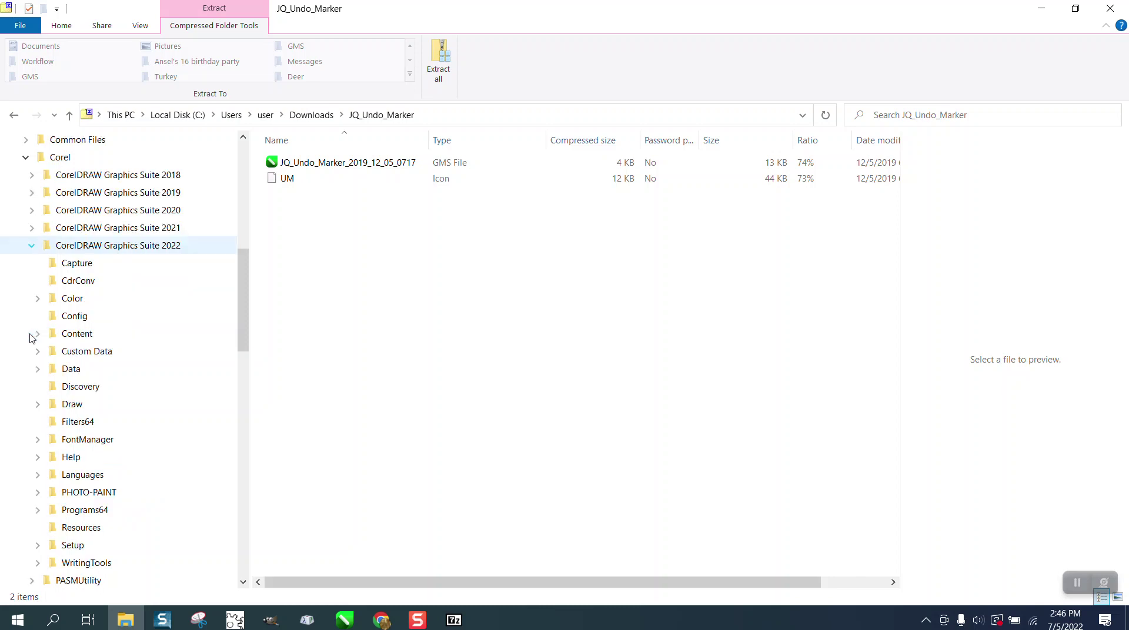
click(37, 405)
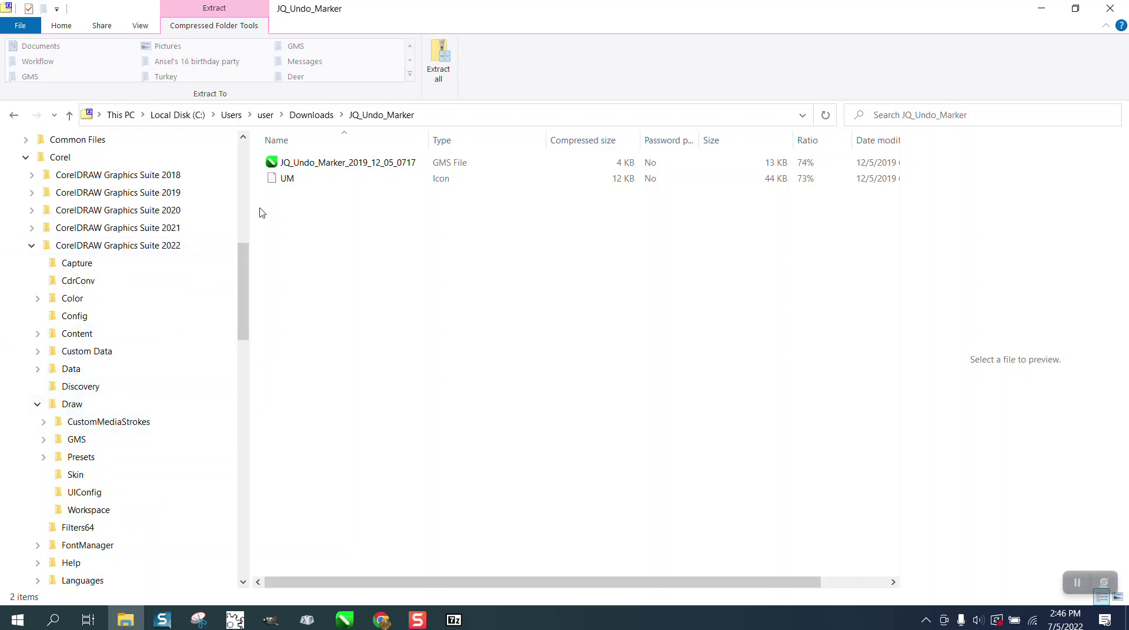
mouse_move(308, 163)
mouse_down()
mouse_move(239, 285)
mouse_move(160, 376)
mouse_move(80, 442)
mouse_up()
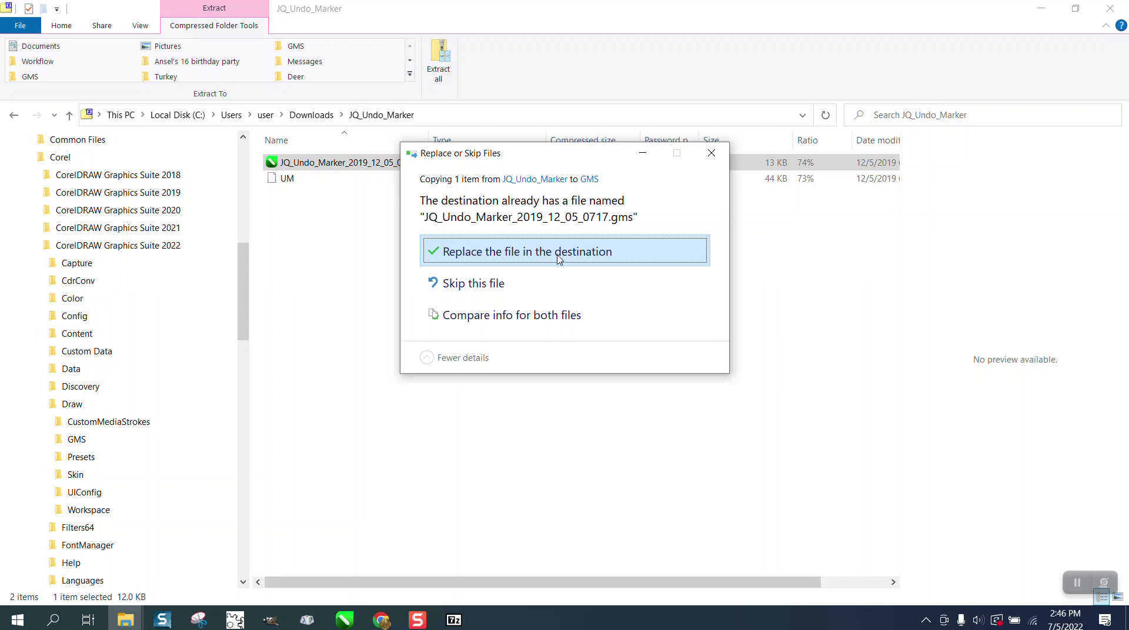
Step: Replace the existing JQ_Undo_Marker macro in GMS with admin permission, then close Explorer
click(597, 252)
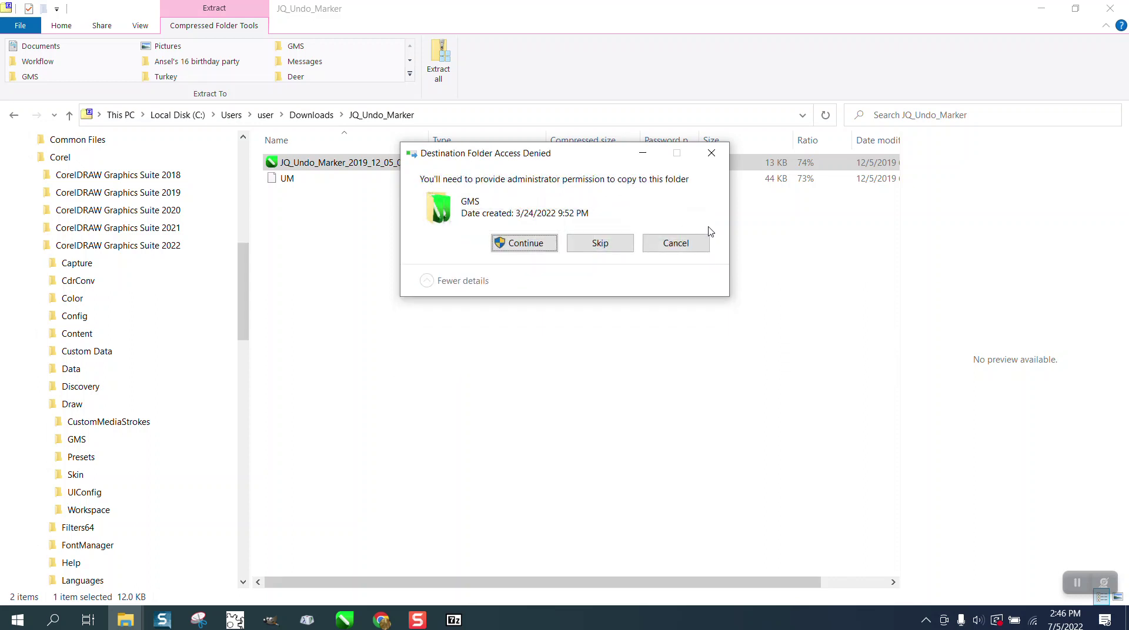
click(532, 244)
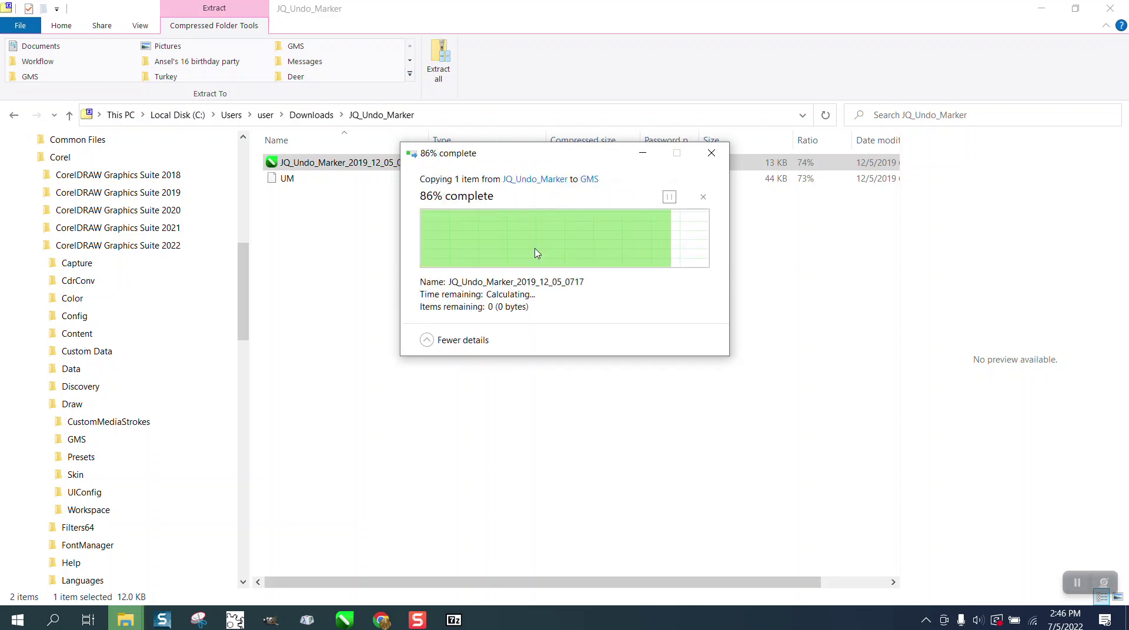
click(1110, 8)
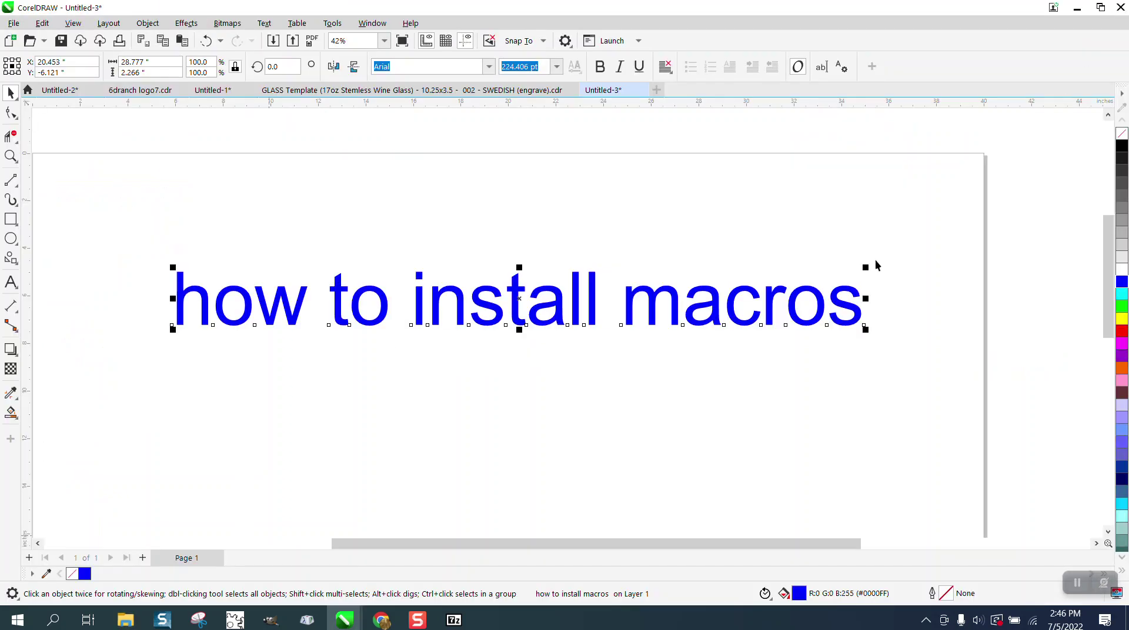
Step: In the Untitled-3 window, open Tools > Scripts > Scripts and collapse the JQ module
click(345, 621)
click(732, 544)
click(331, 23)
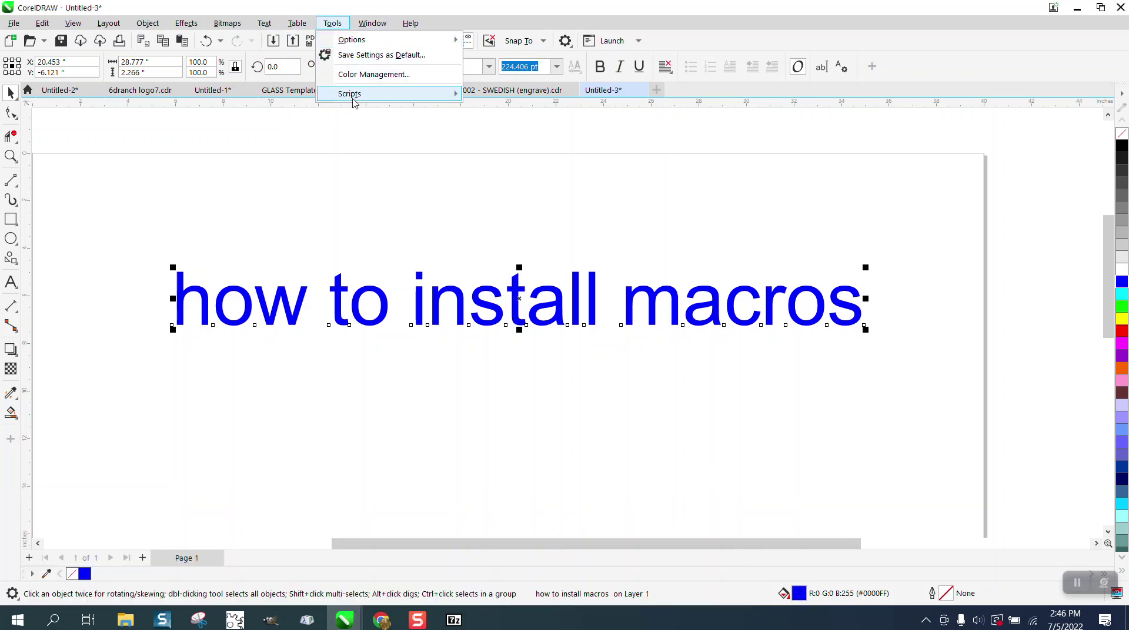
mouse_move(357, 98)
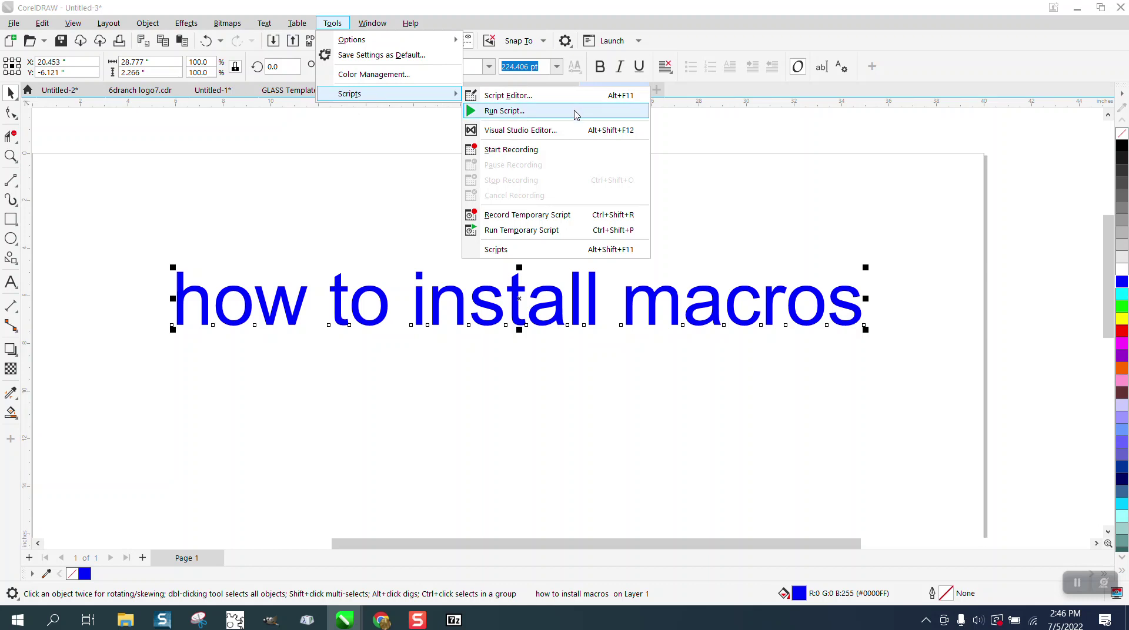
click(496, 250)
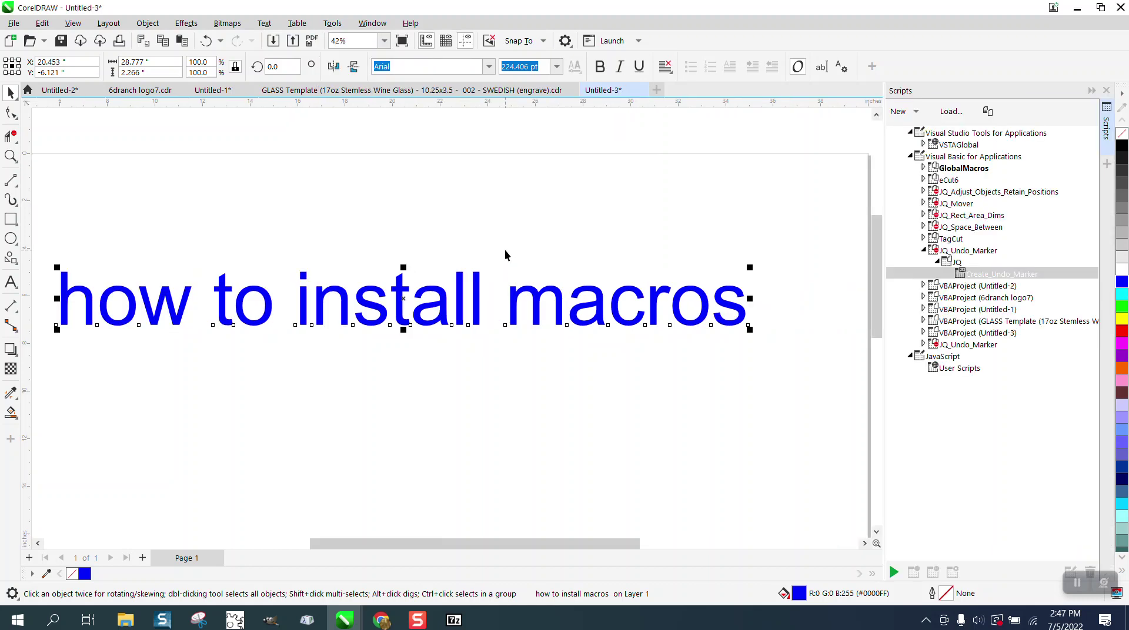
click(937, 264)
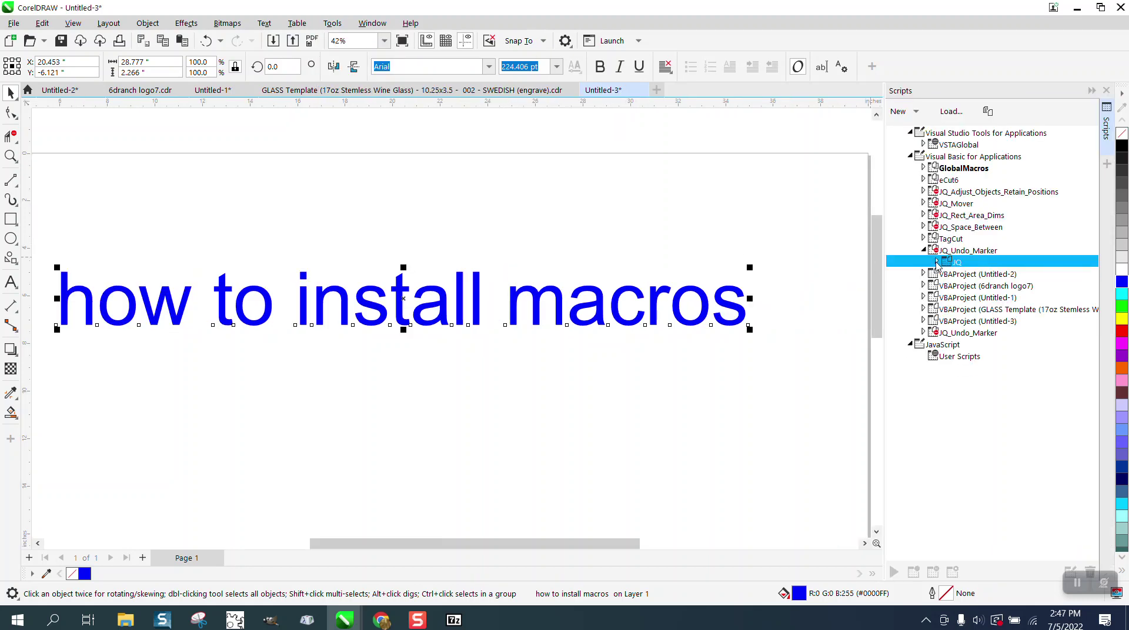
Step: Load JQ_Undo_Marker_2019_12_05_0717 from the GMS folder through the Scripts docker's Load button
click(953, 113)
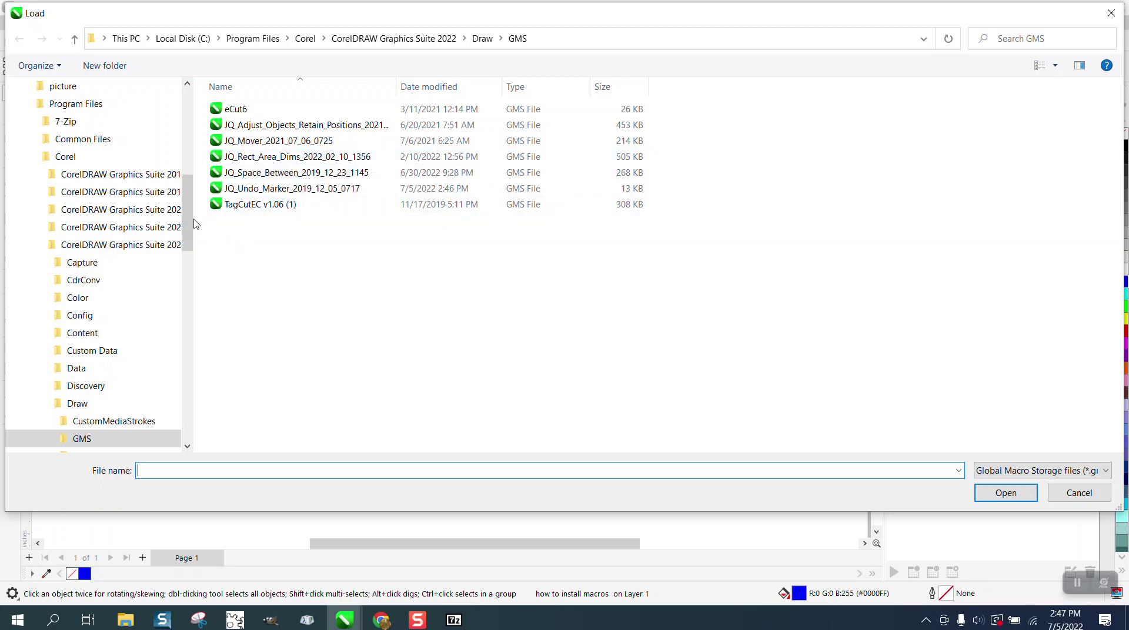
drag(188, 229, 188, 248)
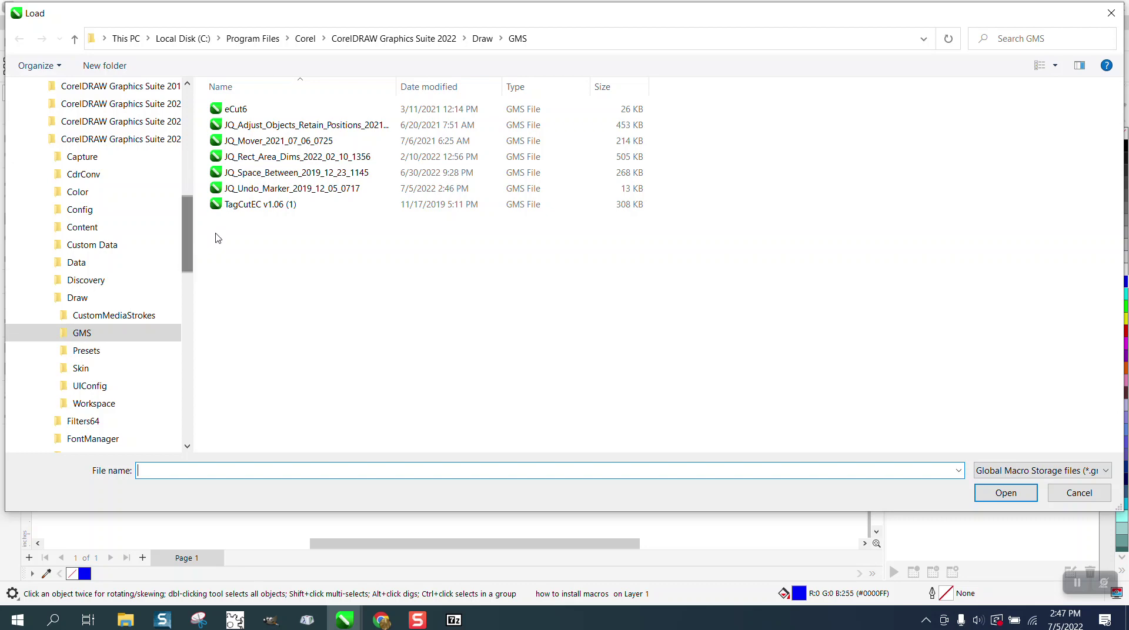
click(268, 193)
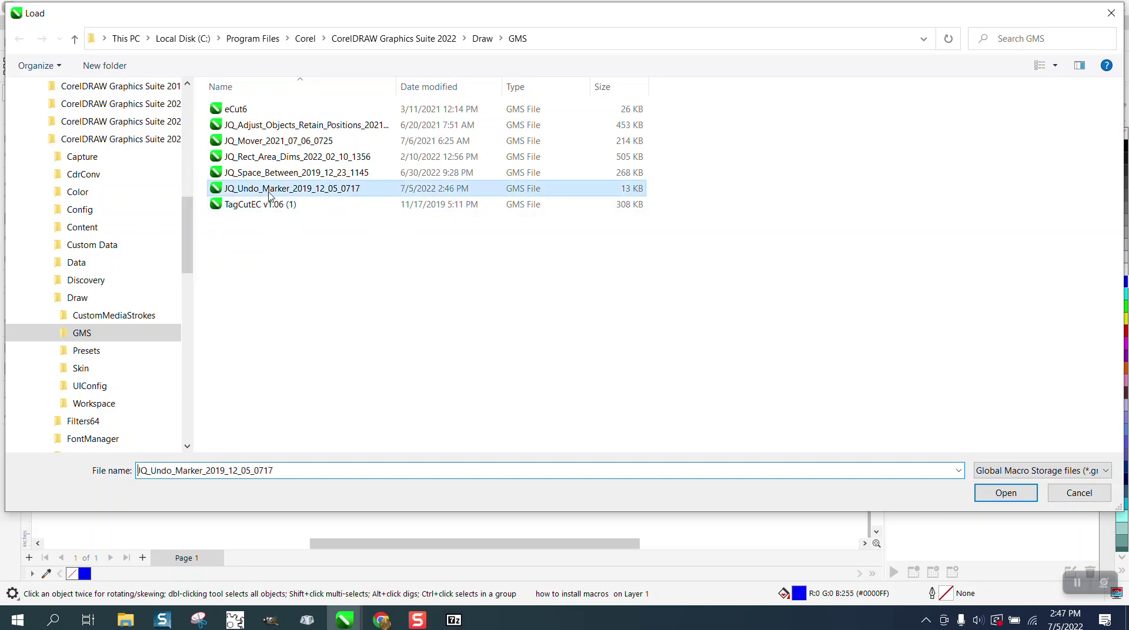
click(1009, 494)
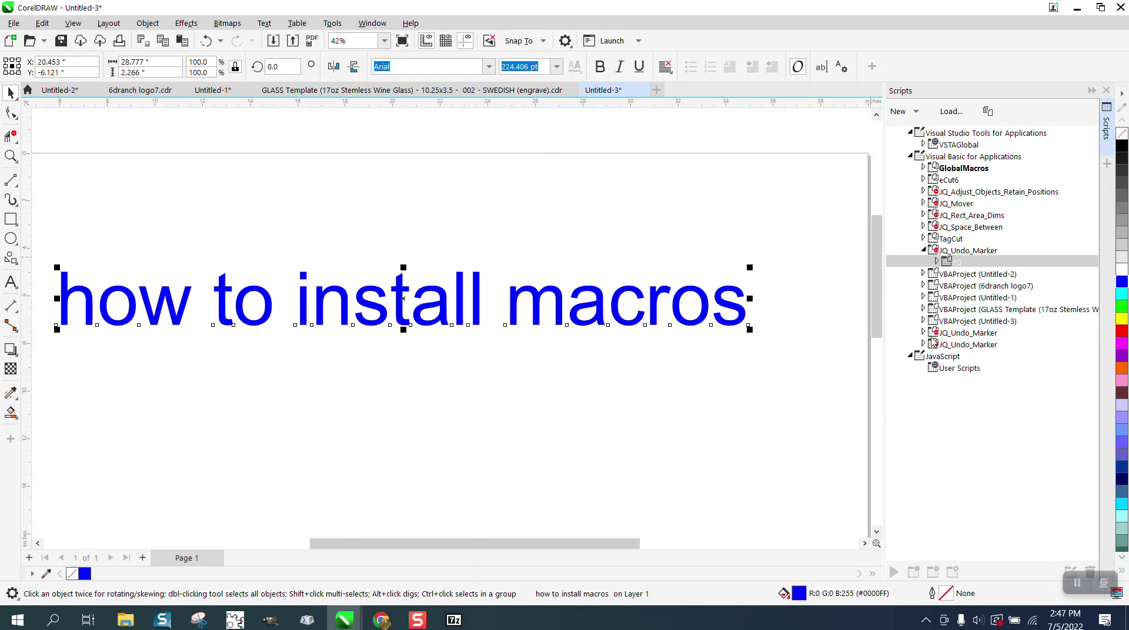
Step: Unload the duplicate JQ_Undo_Marker project and the greyed JQ_Undo_Marker entry from the Scripts docker
right_click(932, 335)
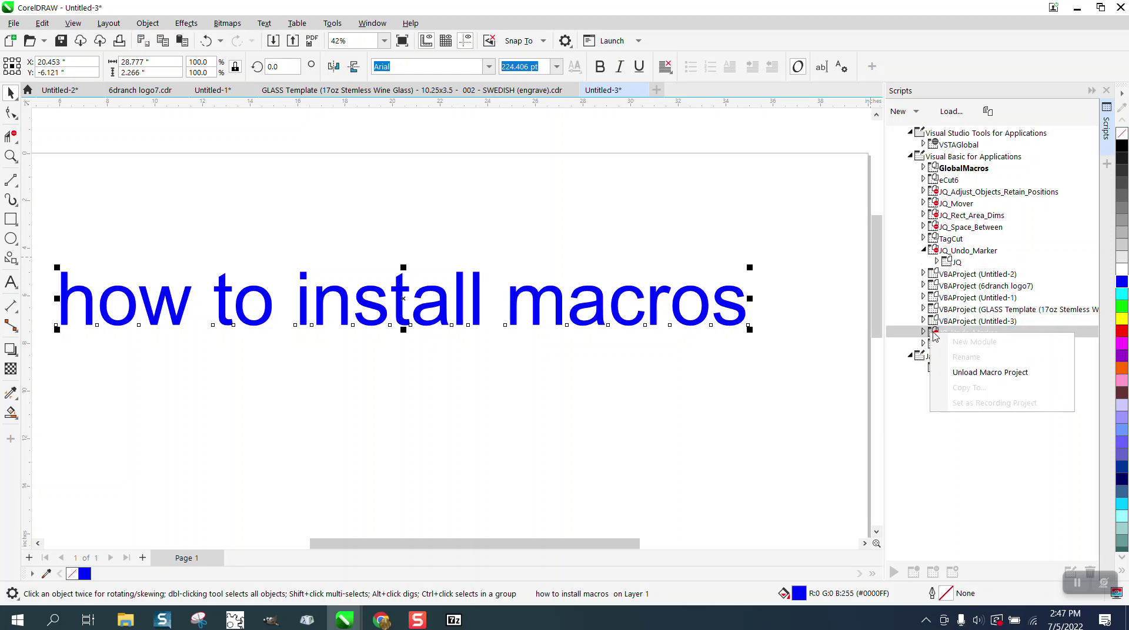
click(986, 374)
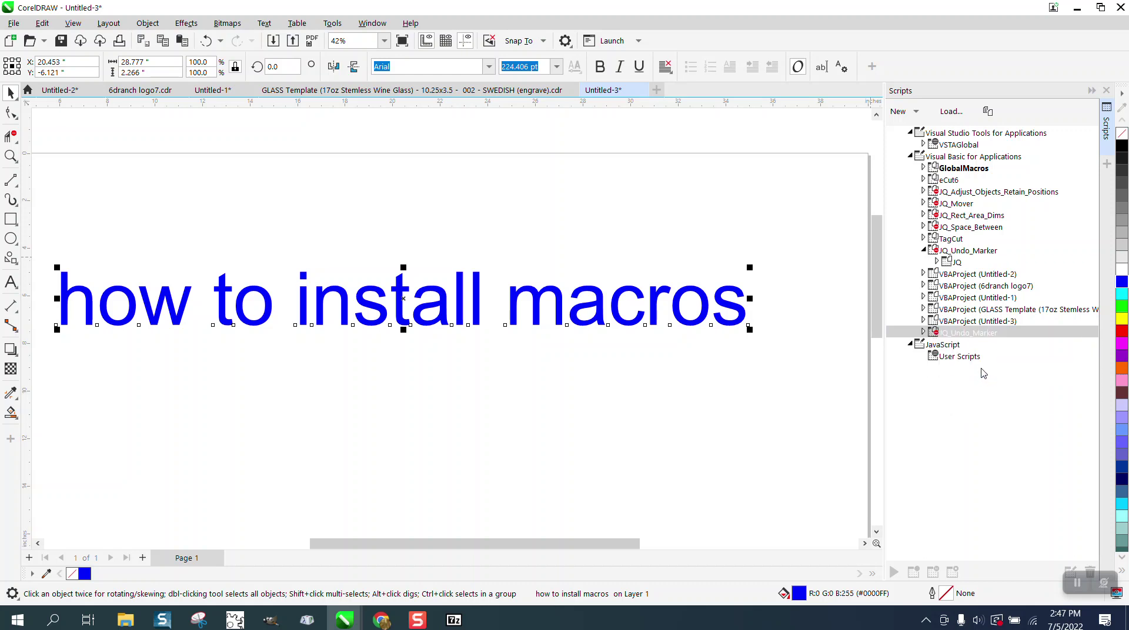
right_click(967, 336)
click(999, 375)
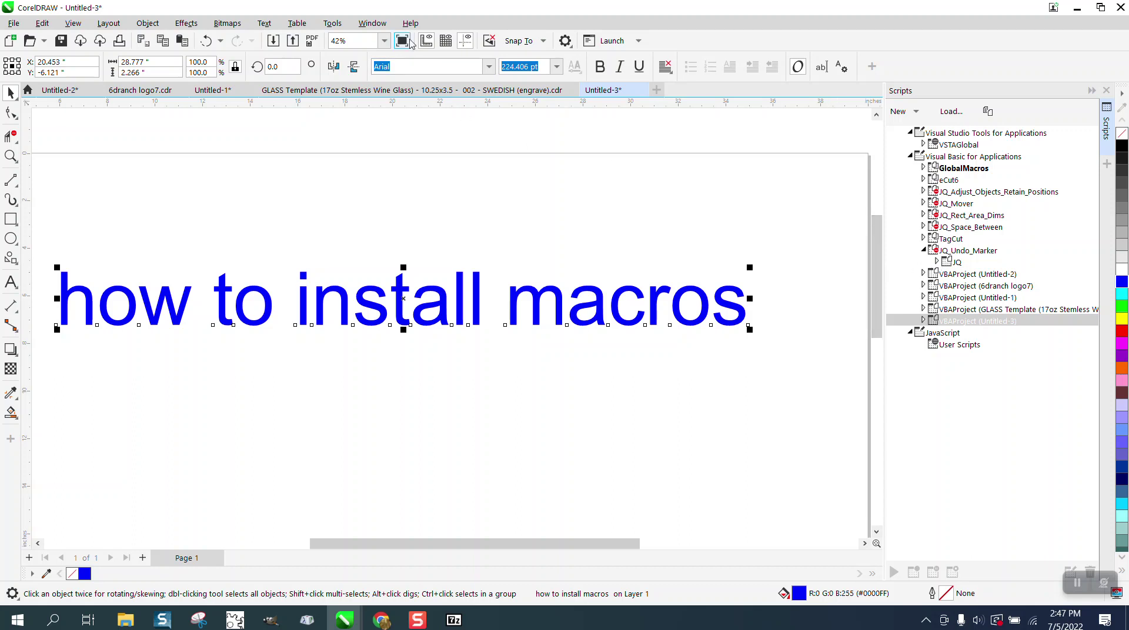
Step: Open the History docker and drag the blue 'how to install macros' title higher on the page
click(372, 23)
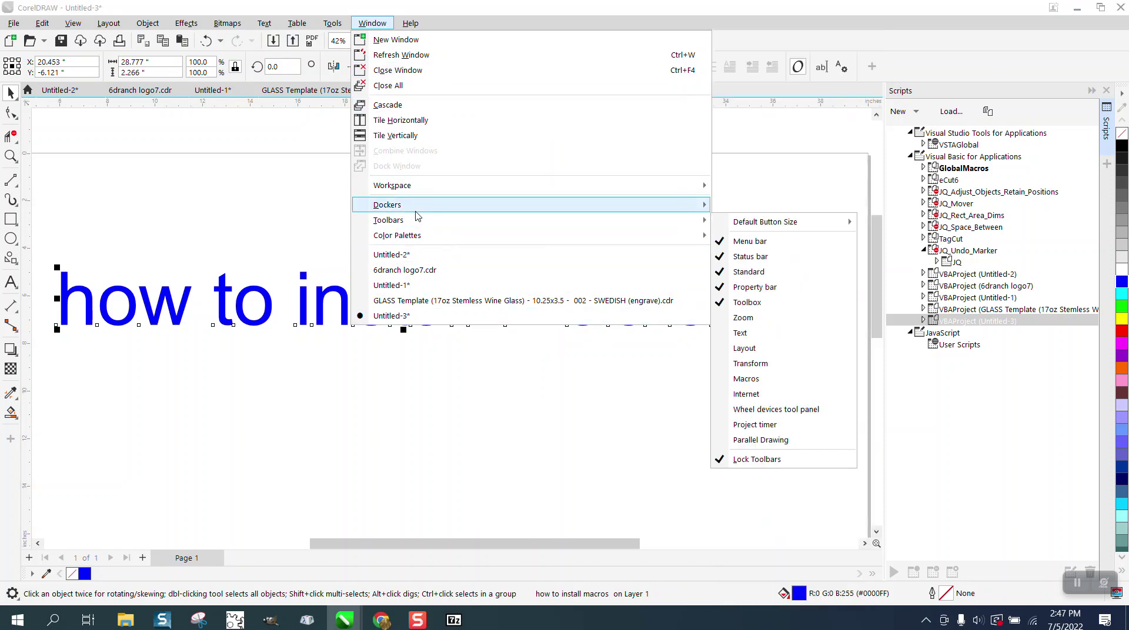
mouse_move(419, 206)
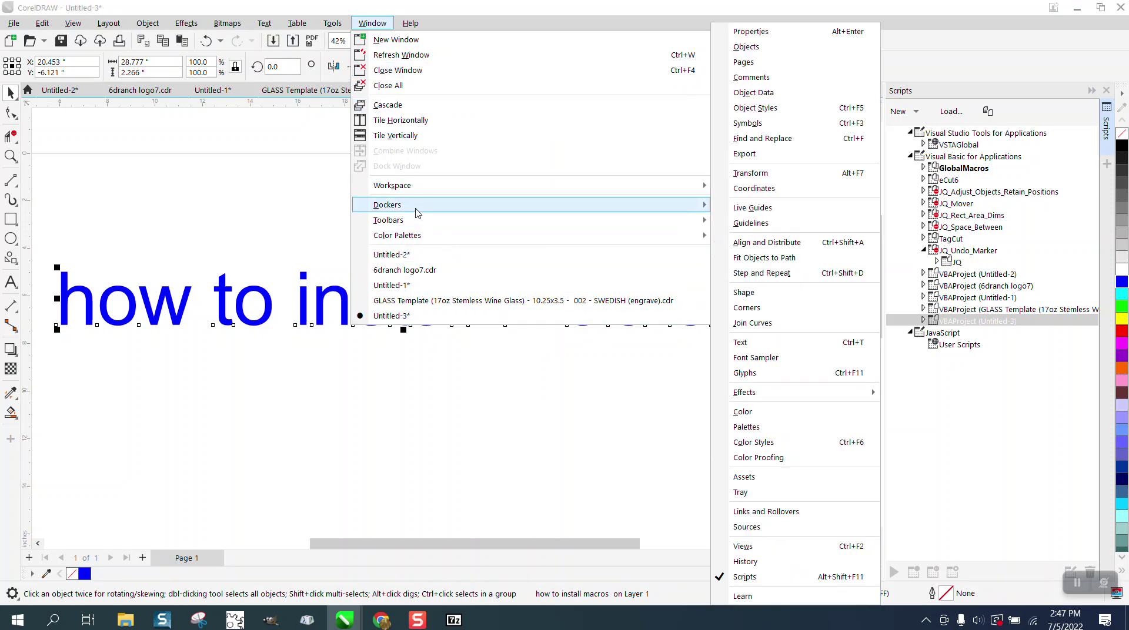
click(746, 562)
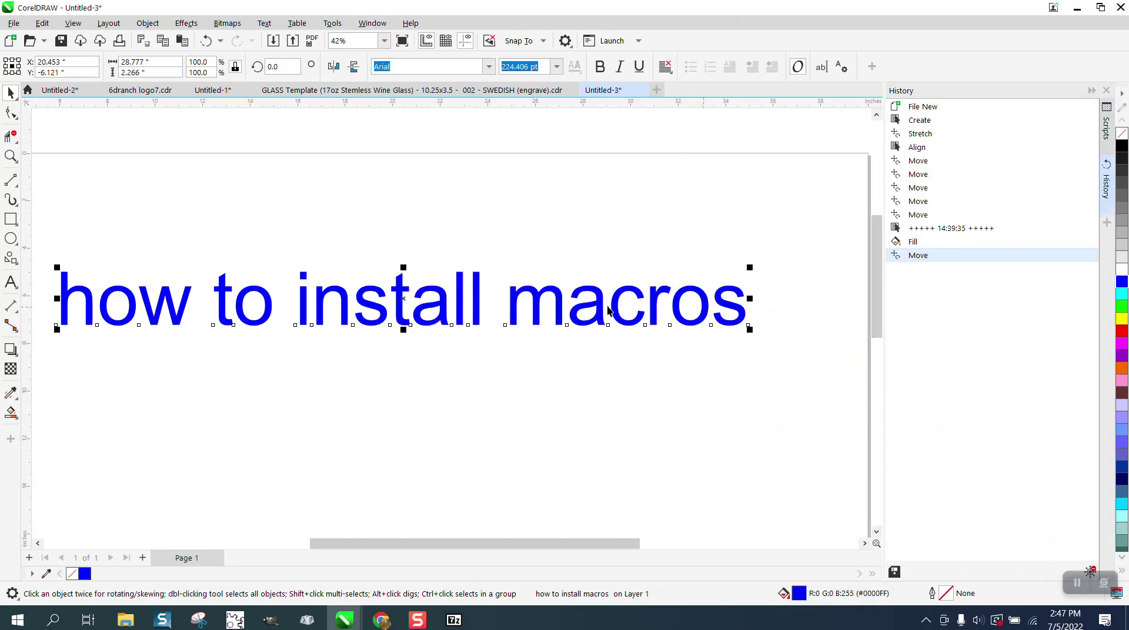
drag(427, 321, 437, 258)
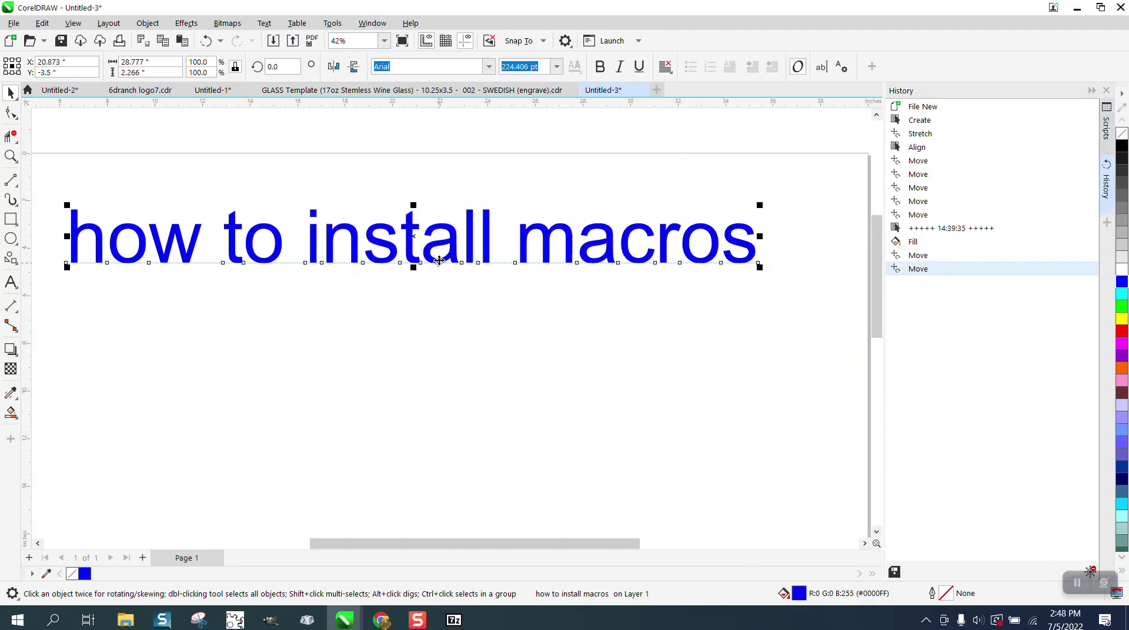
Step: Draw four red rectangles below the title text
click(11, 222)
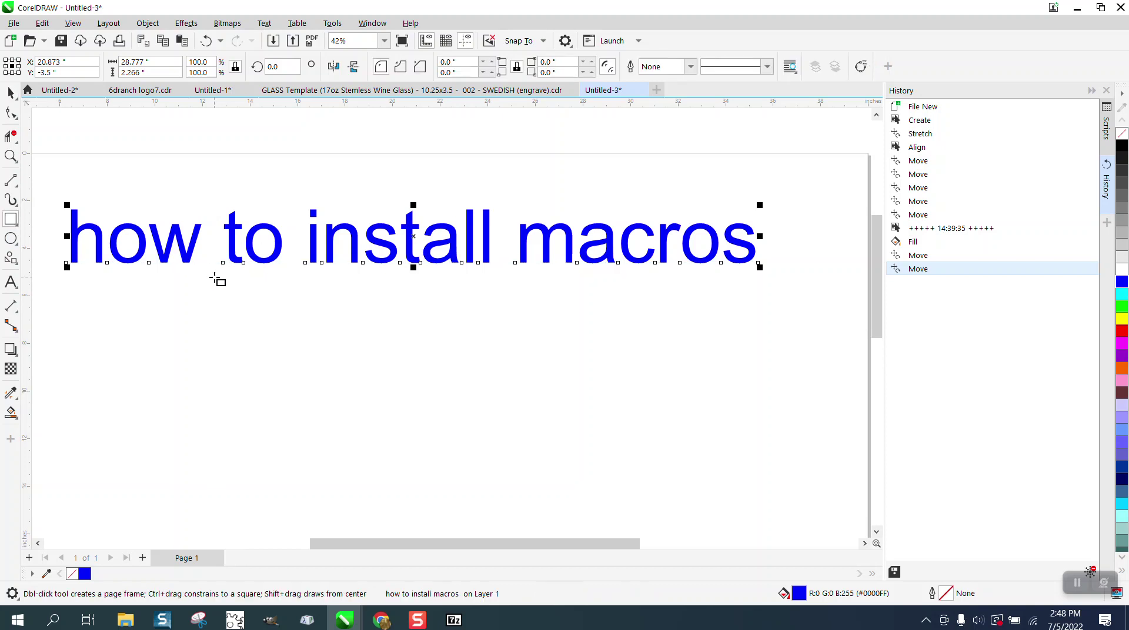
drag(214, 284, 272, 313)
drag(343, 302, 476, 333)
drag(557, 308, 666, 352)
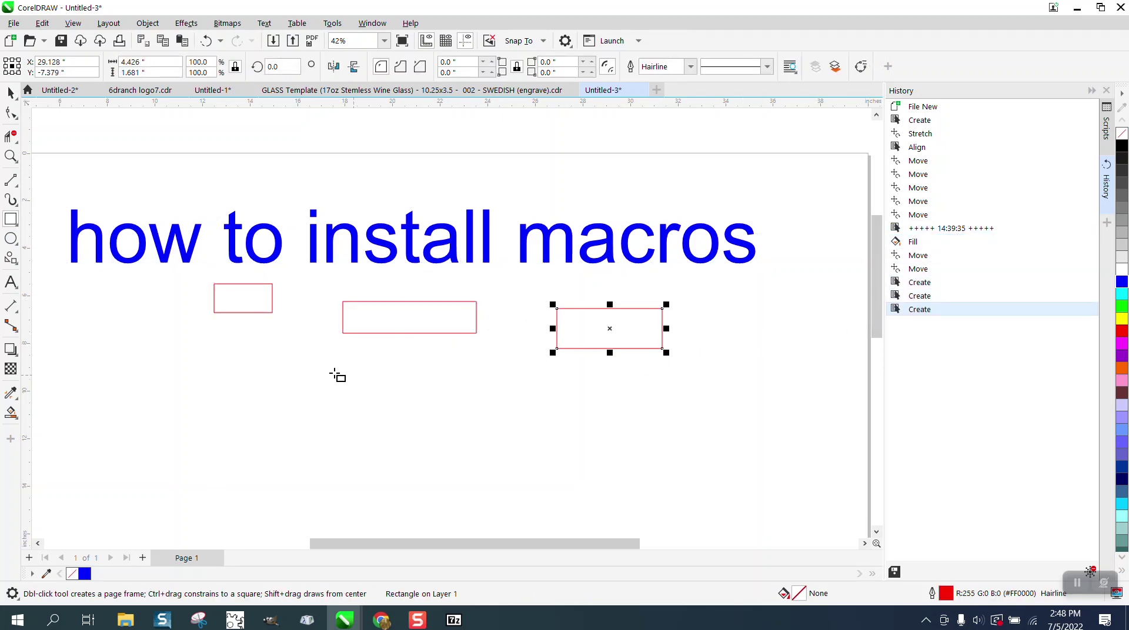
drag(276, 362, 380, 387)
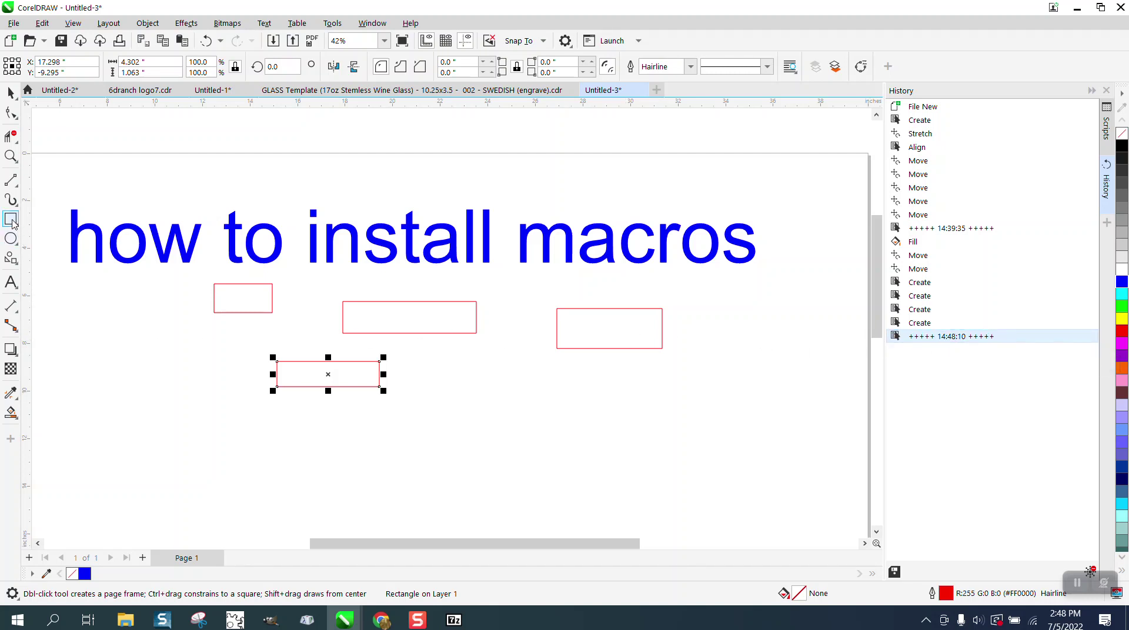
Step: Draw two squares and several circles, then revert to the 14:48:10 marker, leaving only the rectangles
drag(653, 382, 584, 451)
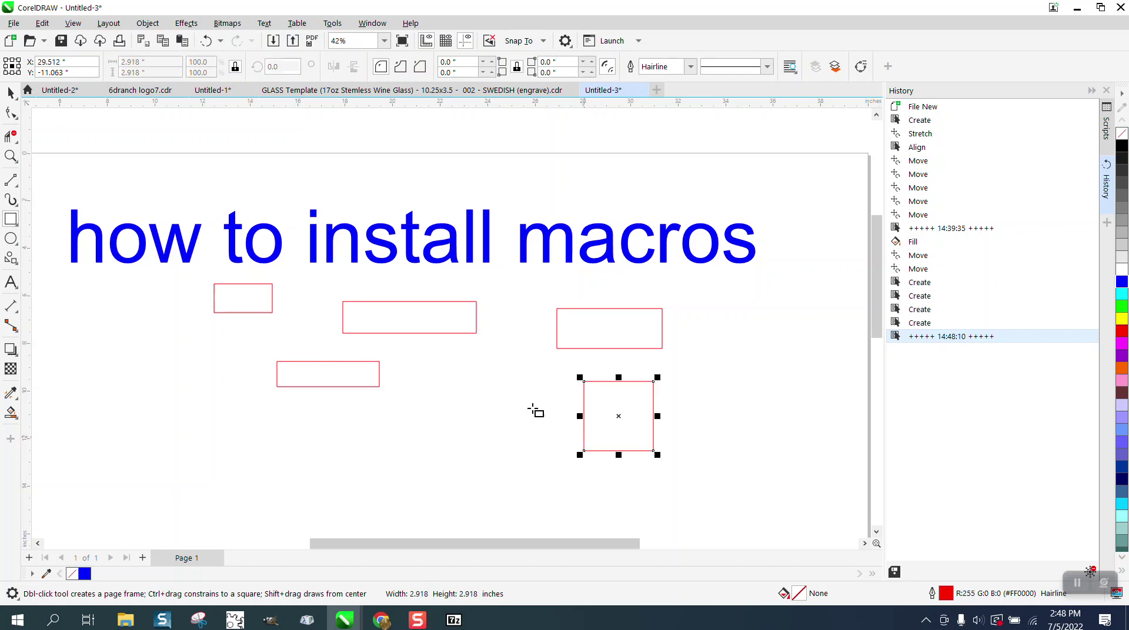
drag(512, 384, 444, 452)
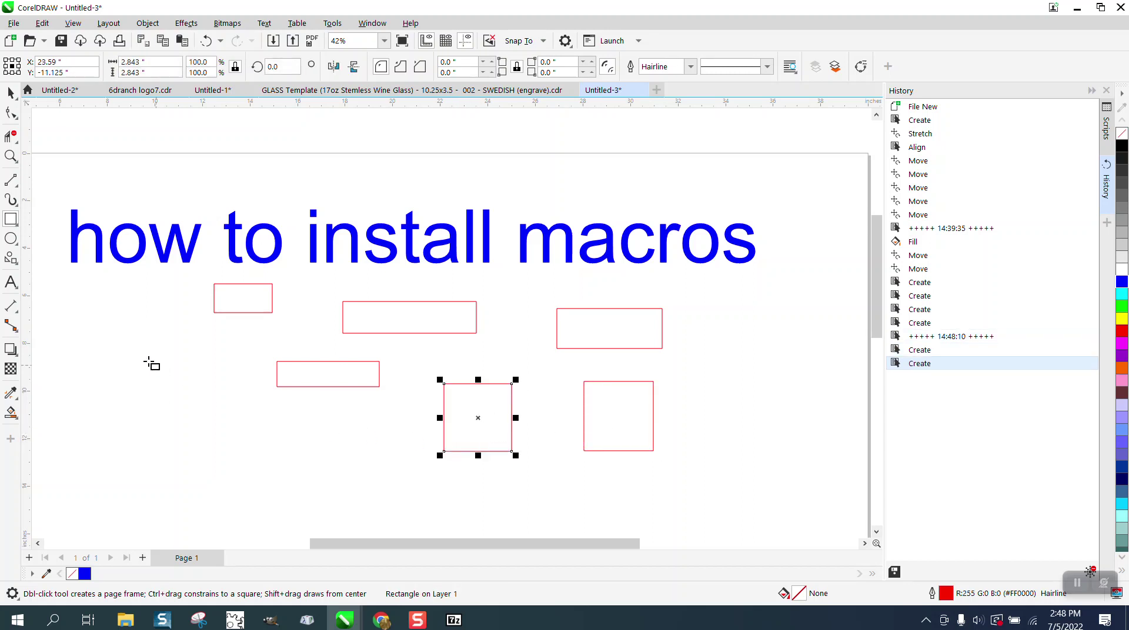
click(10, 238)
drag(85, 306, 201, 427)
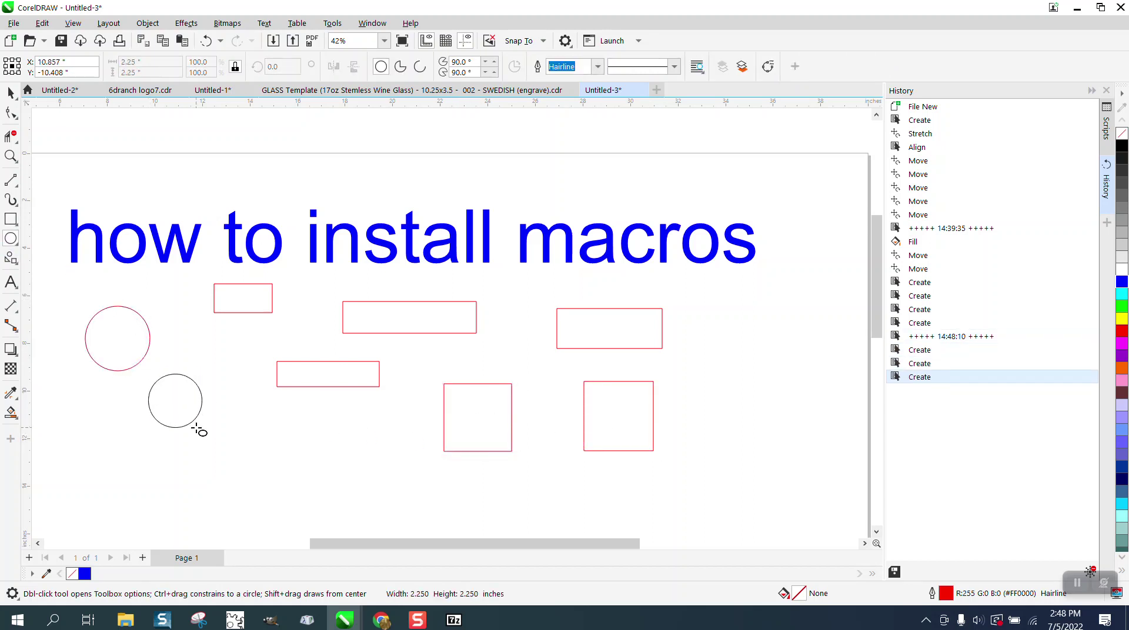
drag(294, 431, 265, 467)
drag(342, 446, 377, 481)
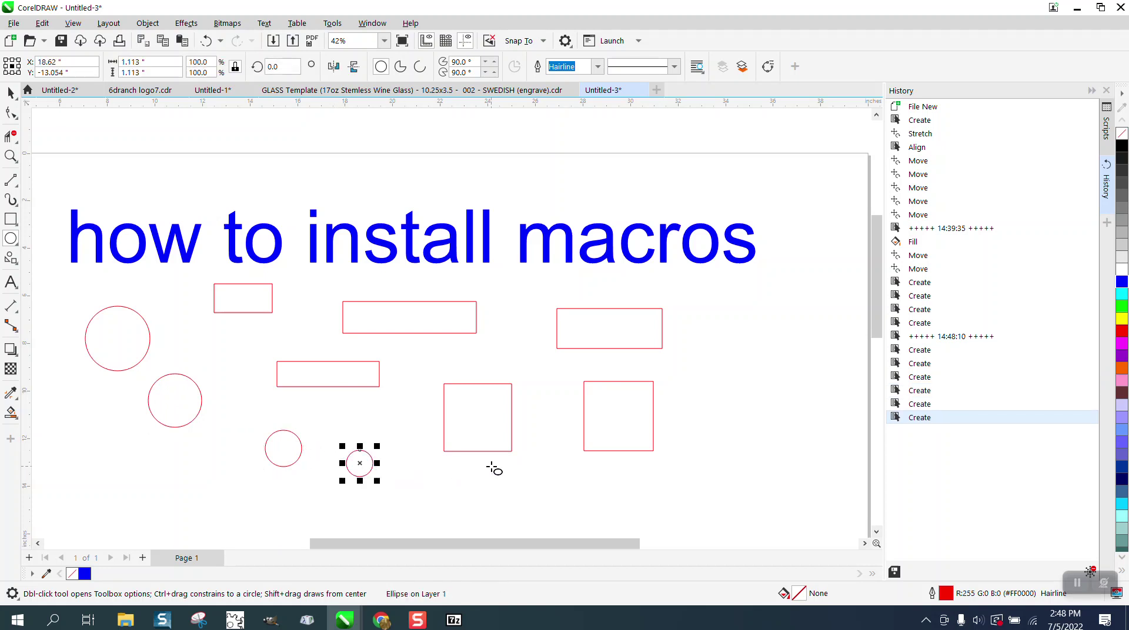
click(947, 337)
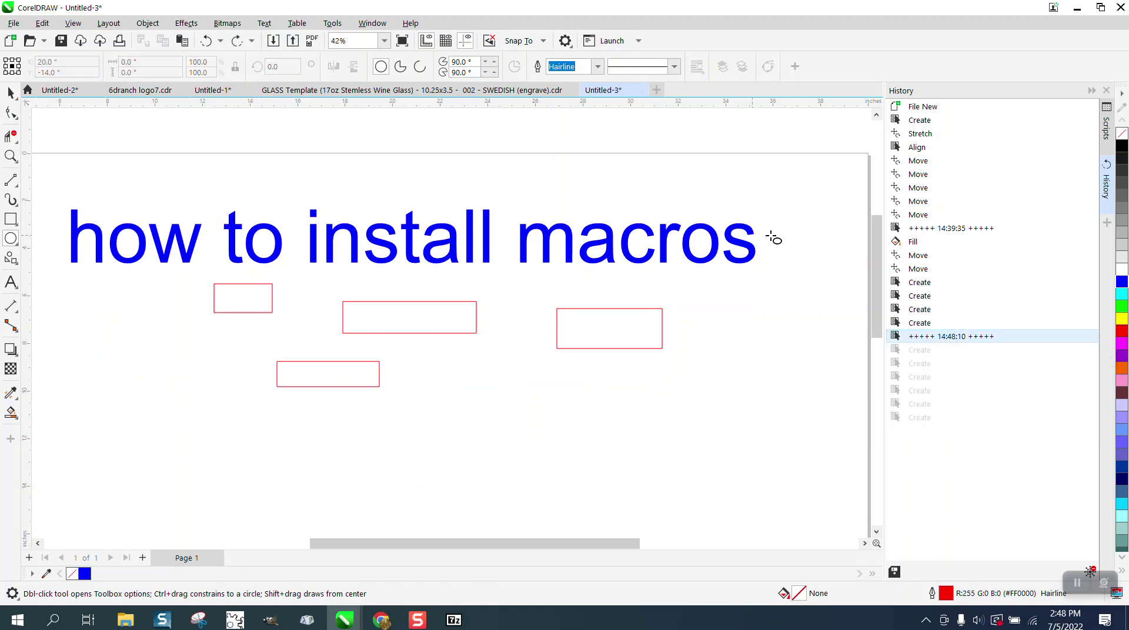
Step: Jump to the 14:39:35 marker, redo to the latest shape, then undo both small circles and zoom in
click(953, 231)
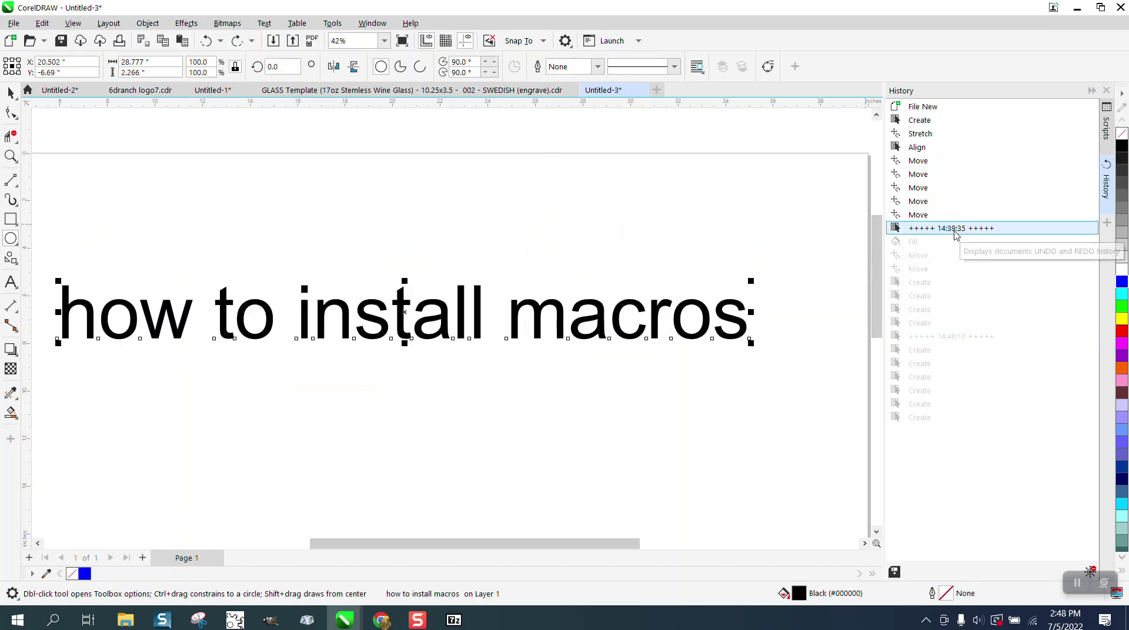
click(920, 417)
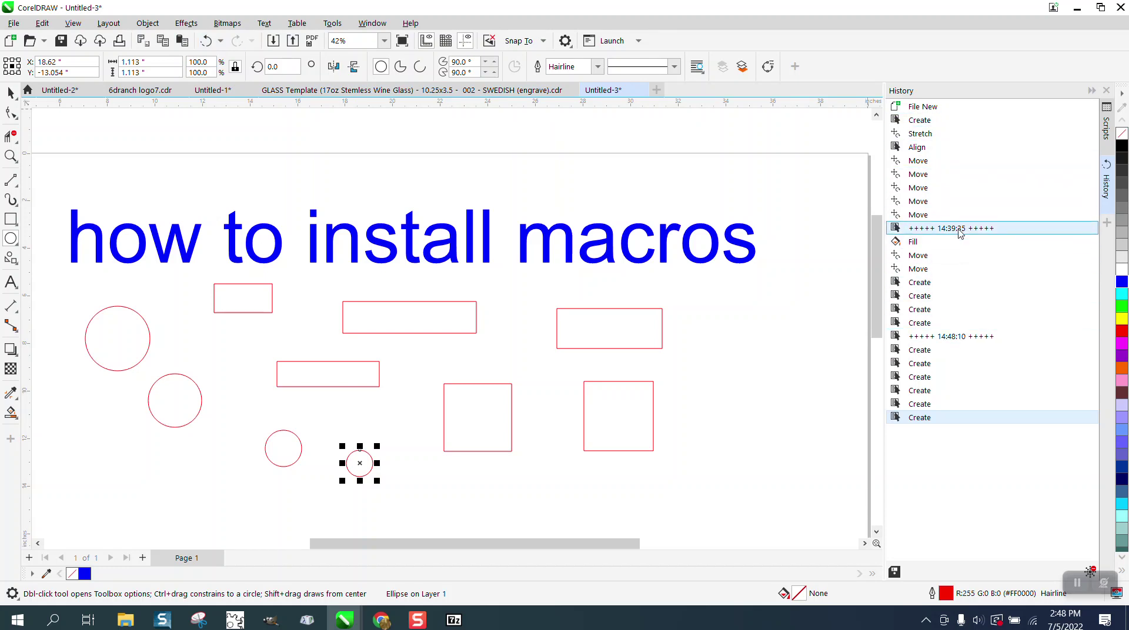
click(207, 41)
click(221, 41)
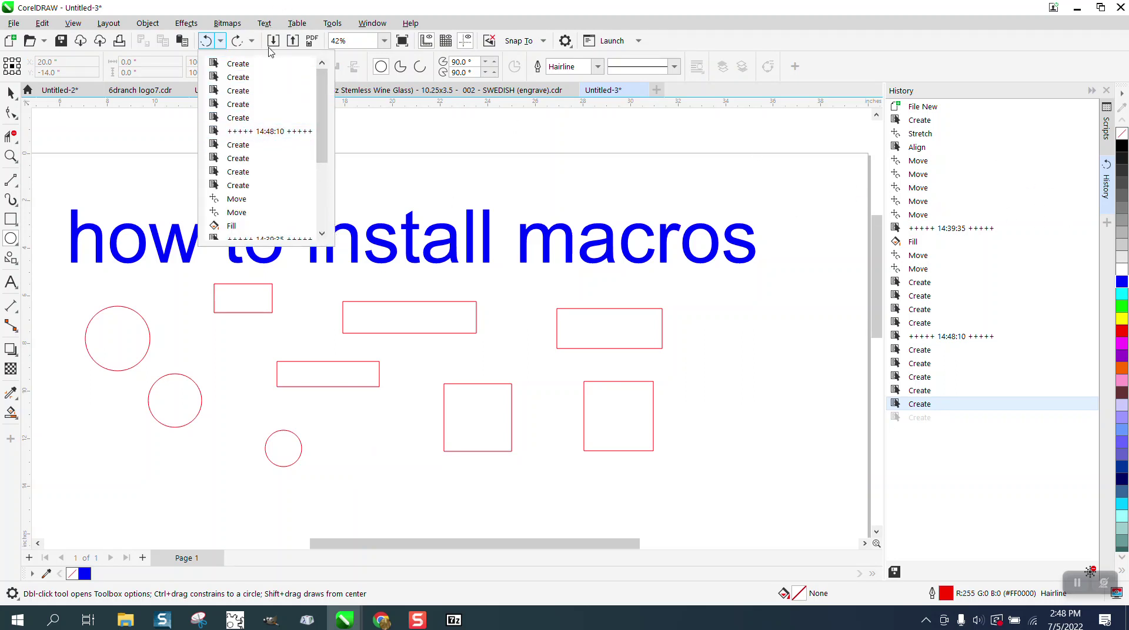
click(206, 41)
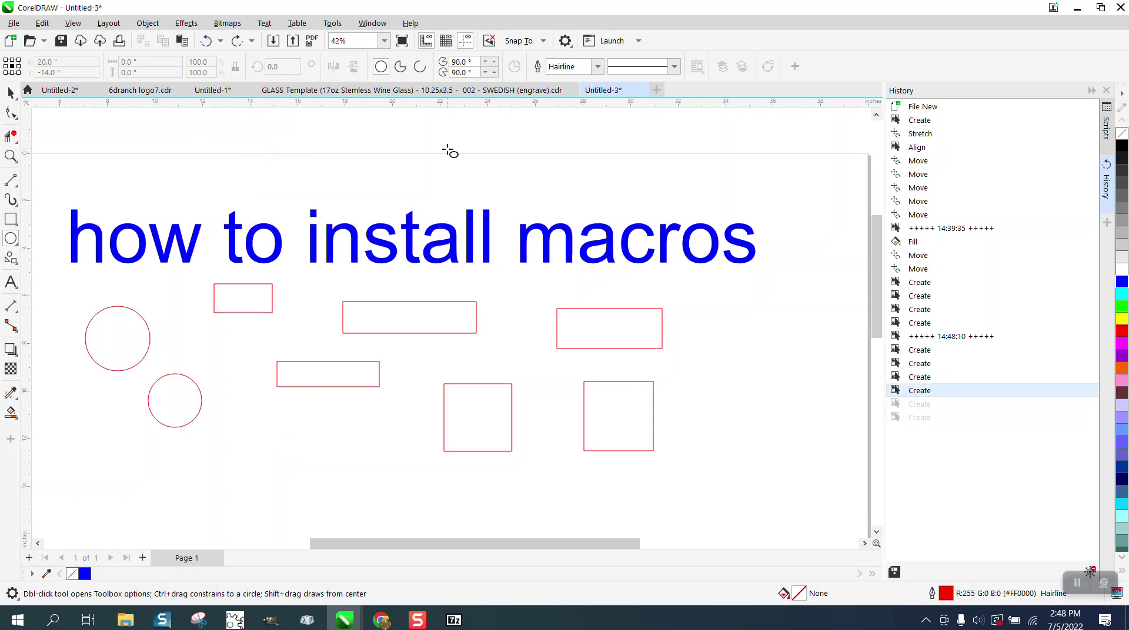
click(11, 156)
click(759, 311)
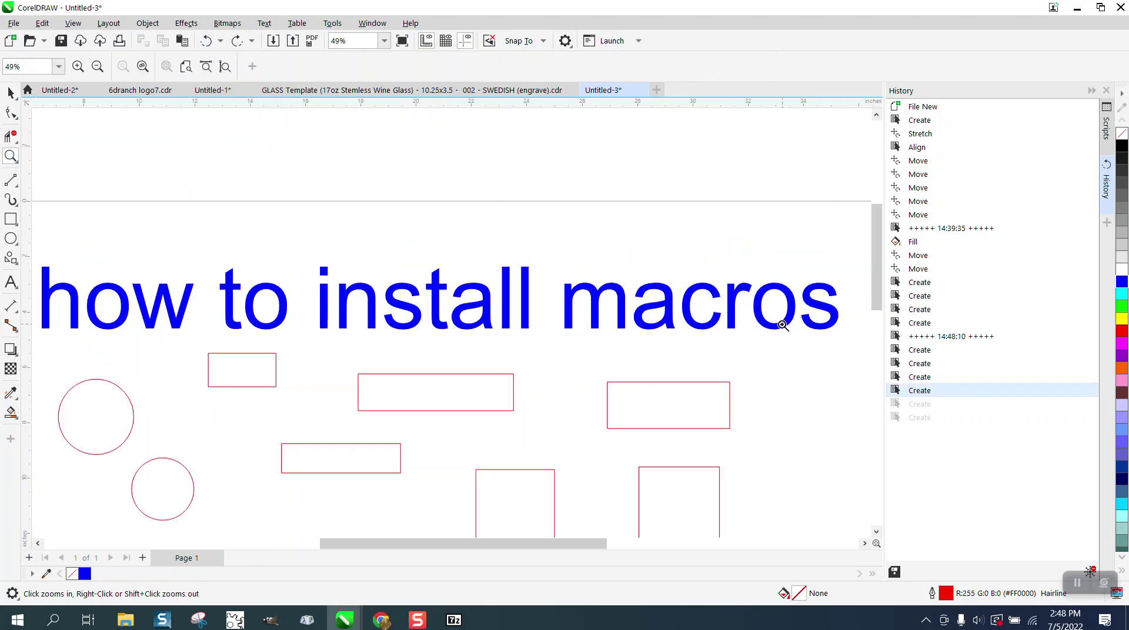